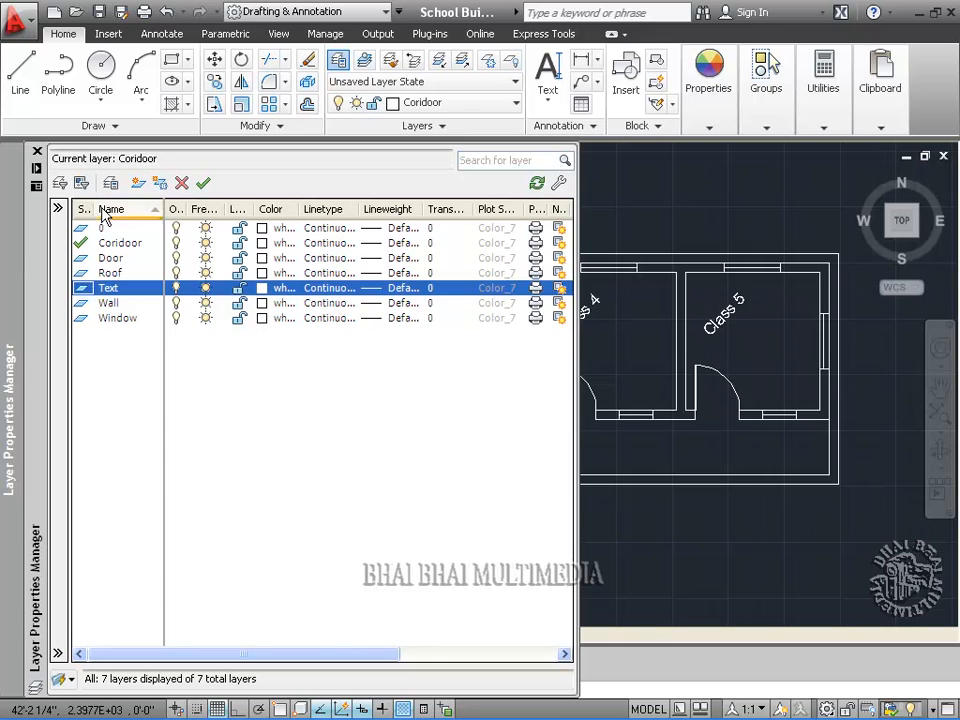
# - Create a new layer named Dimension and make it the current layer
pyautogui.click(139, 184)
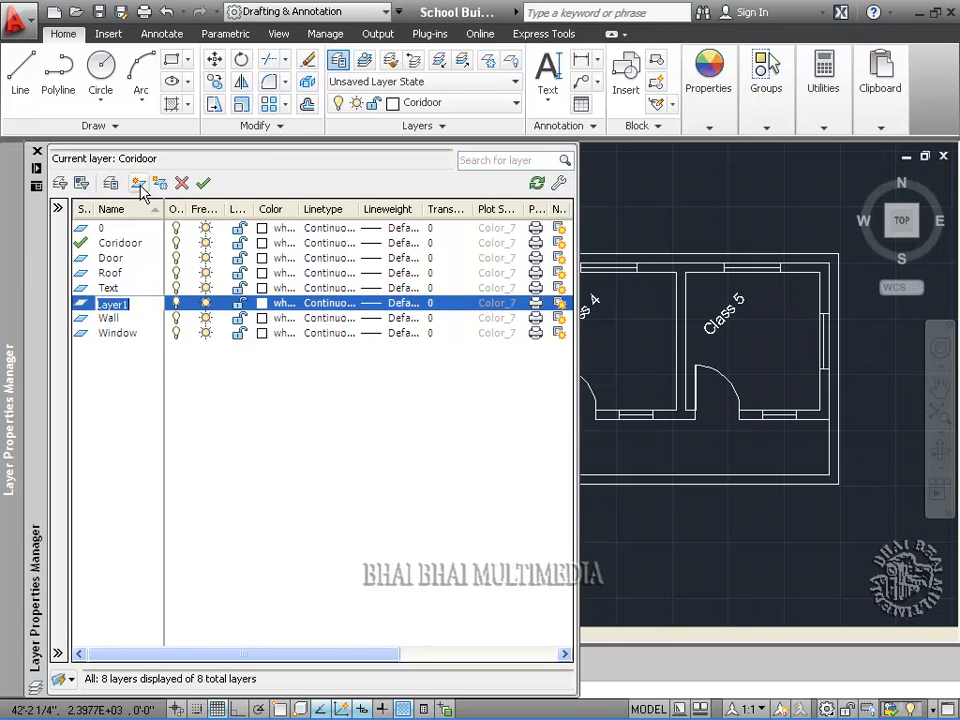
pyautogui.write('Dimension')
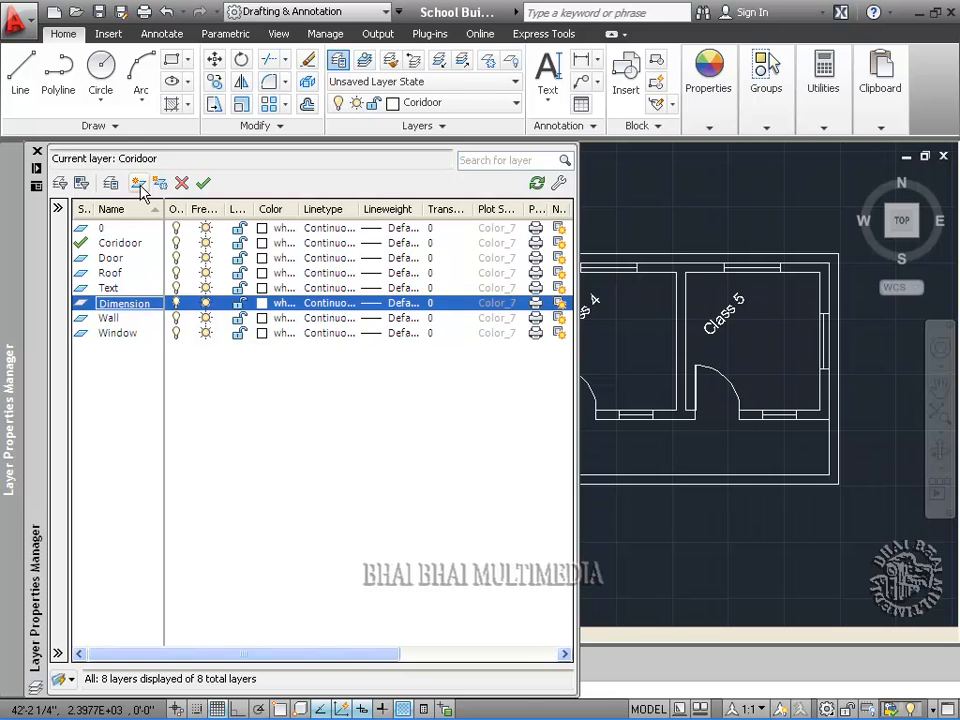
pyautogui.click(204, 185)
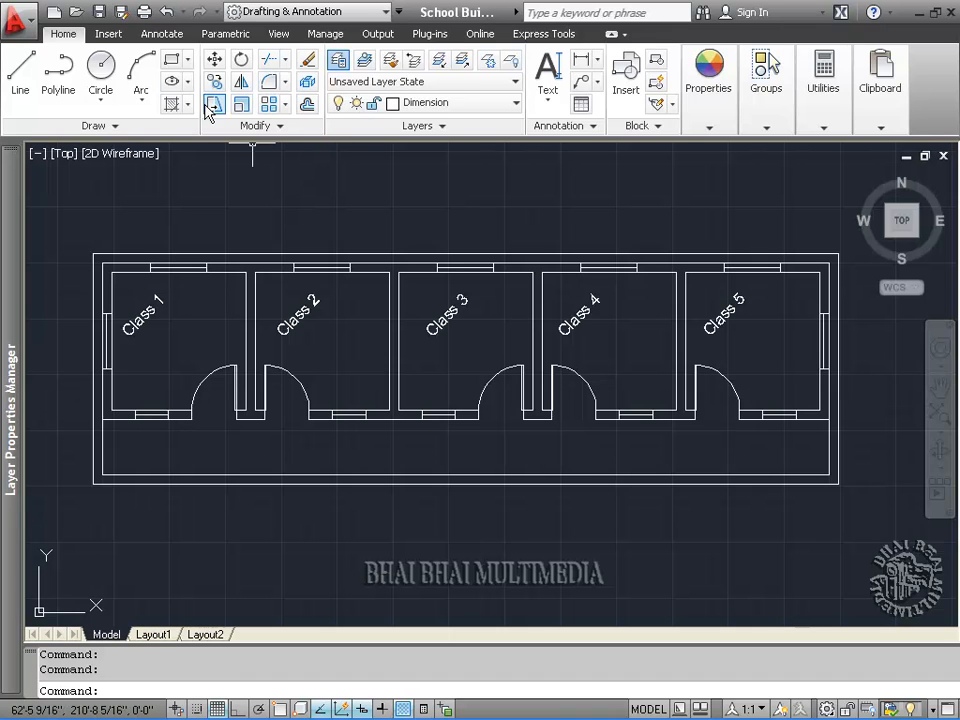
# - Create a new dimension style named BhaiBhai, based on Standard and used for all dimensions
pyautogui.click(164, 36)
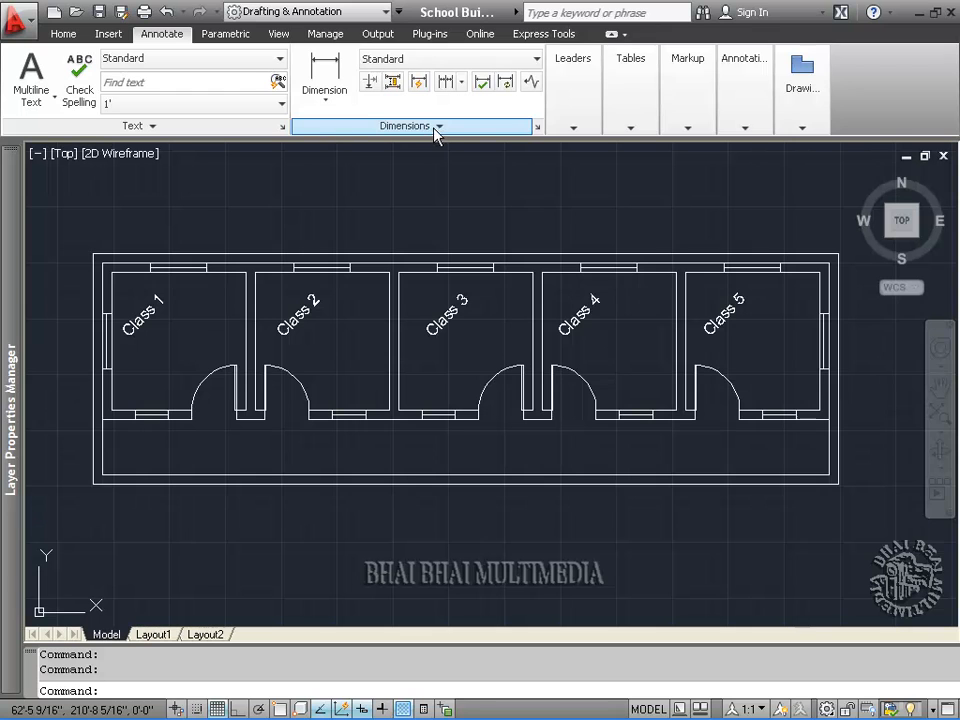
pyautogui.click(536, 128)
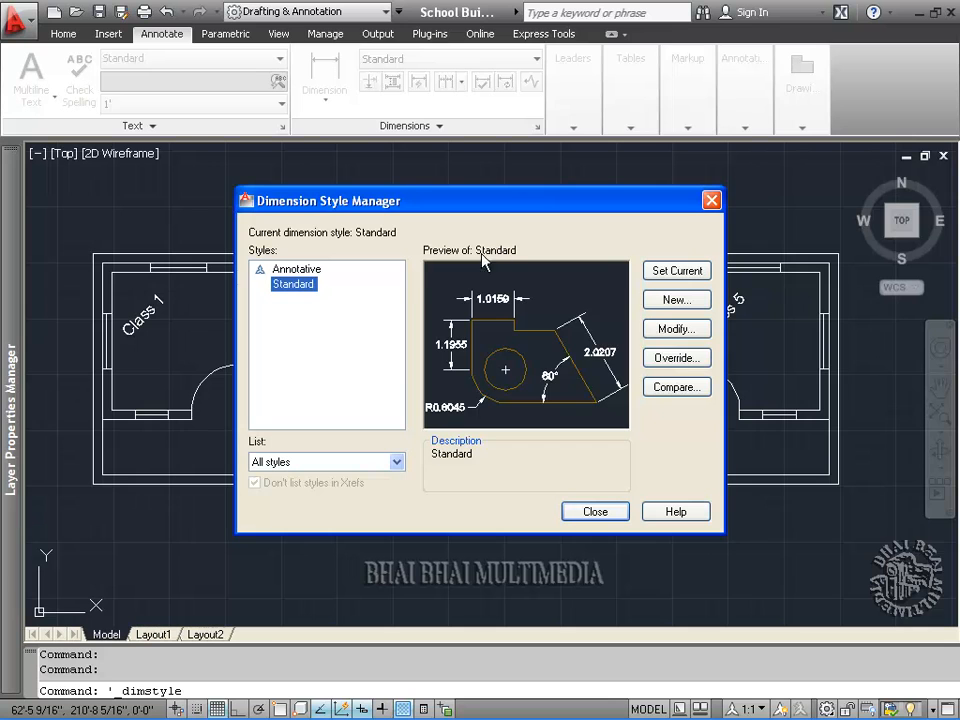
pyautogui.moveTo(407, 292)
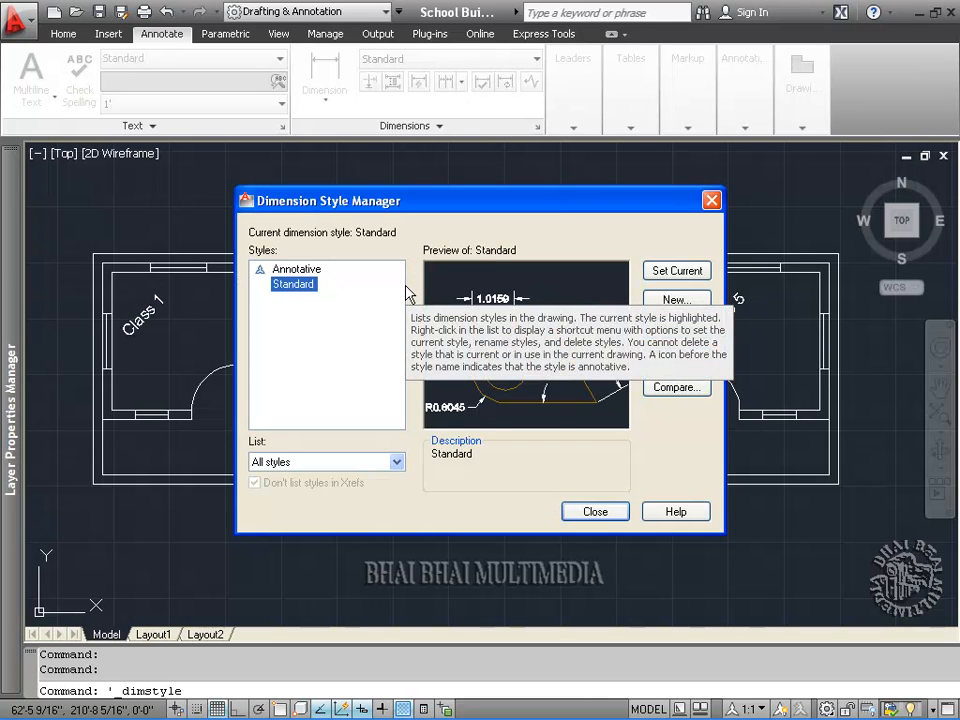
pyautogui.click(660, 300)
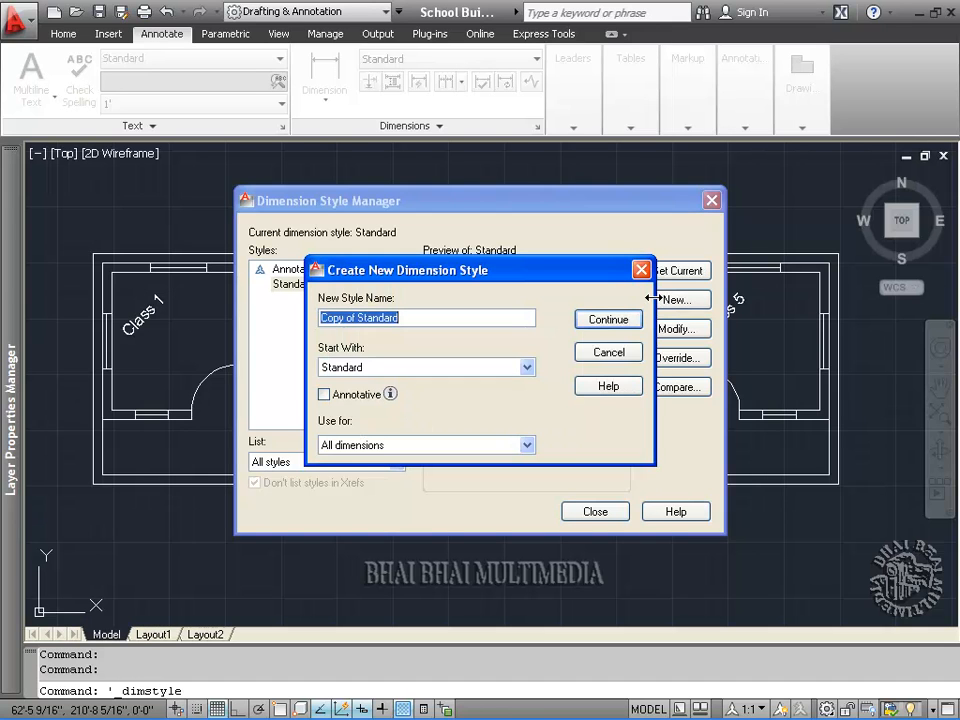
pyautogui.write('BhaiBhai')
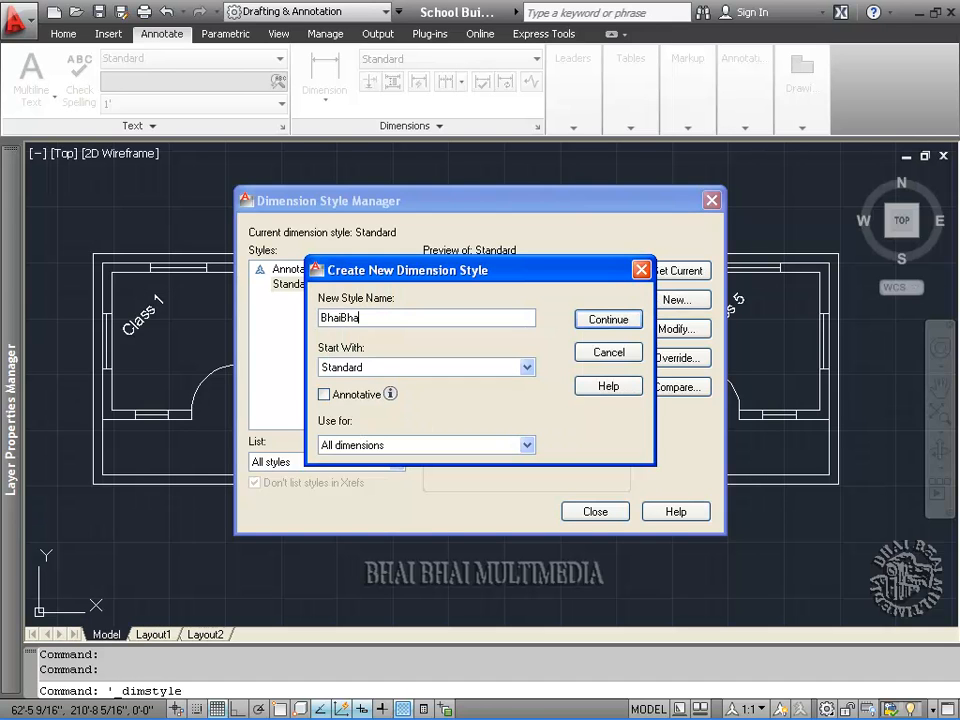
pyautogui.click(607, 320)
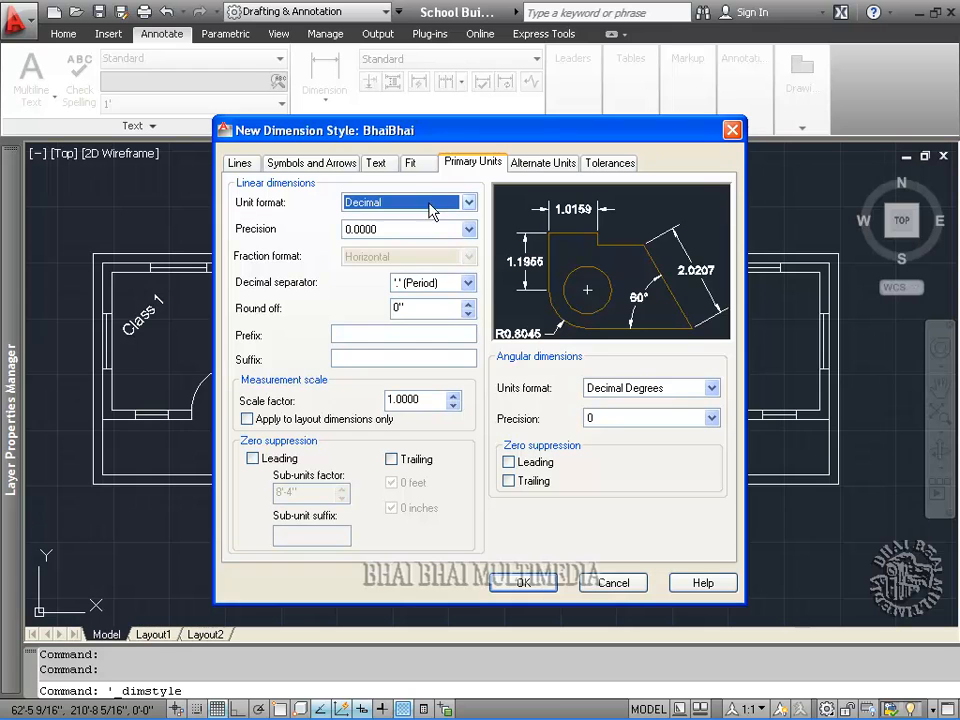
# - Set the BhaiBhai style's overall scale to 100 and its linear unit format to Architectural, and accept the settings
pyautogui.click(411, 164)
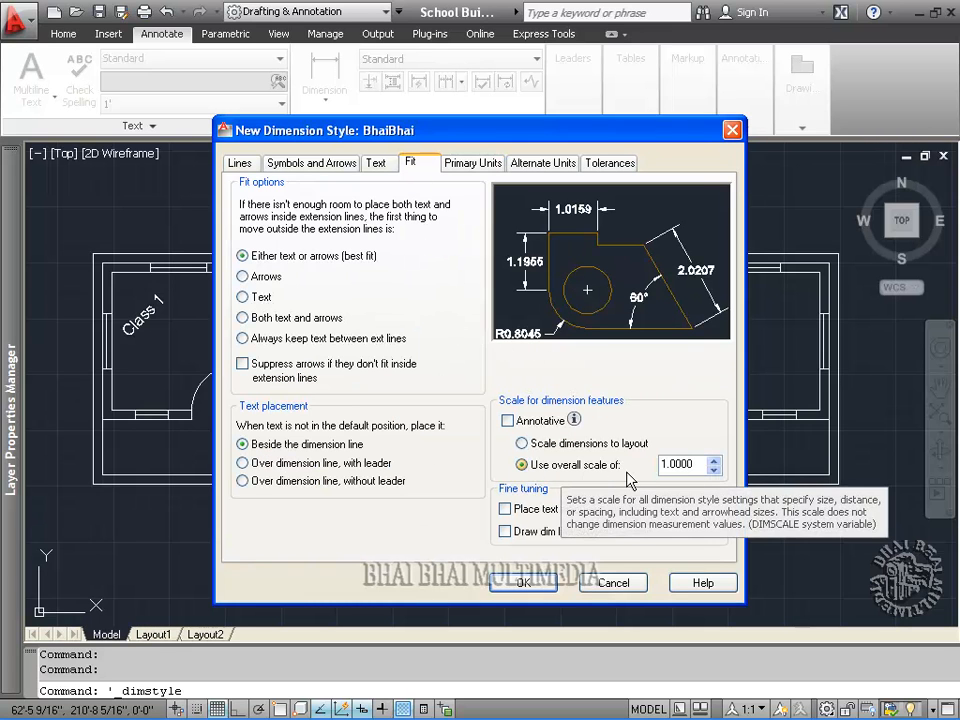
pyautogui.write('1')
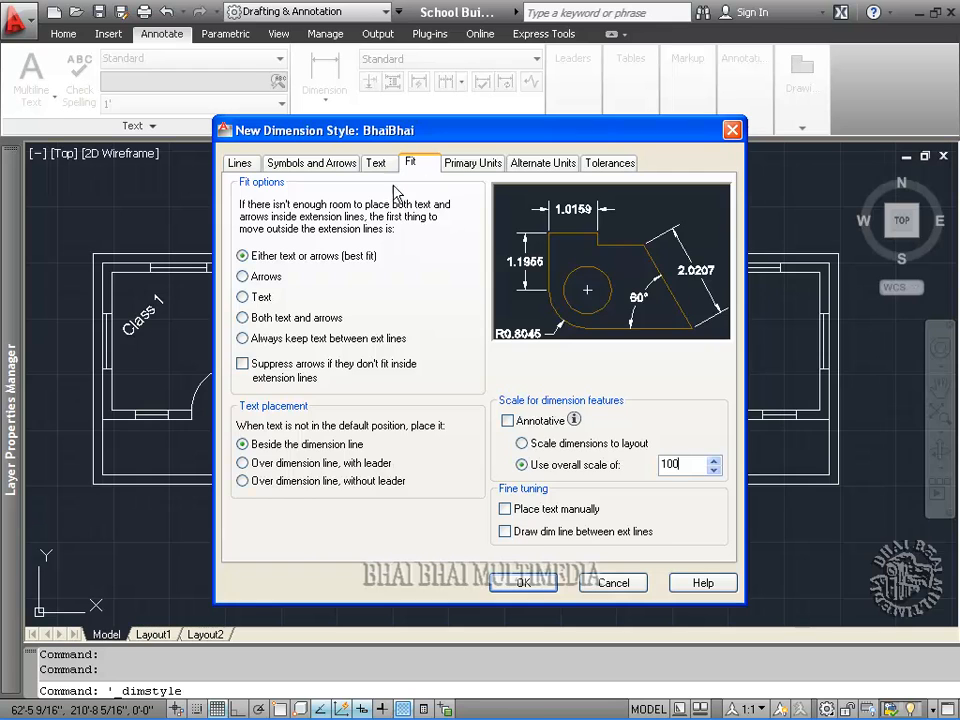
pyautogui.click(456, 168)
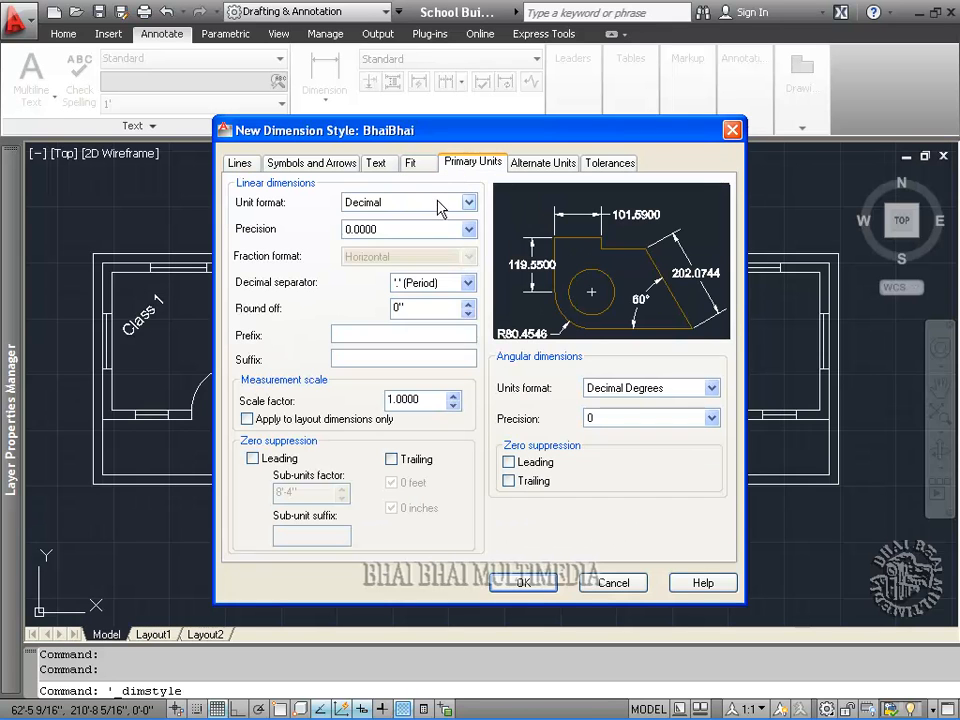
pyautogui.click(437, 203)
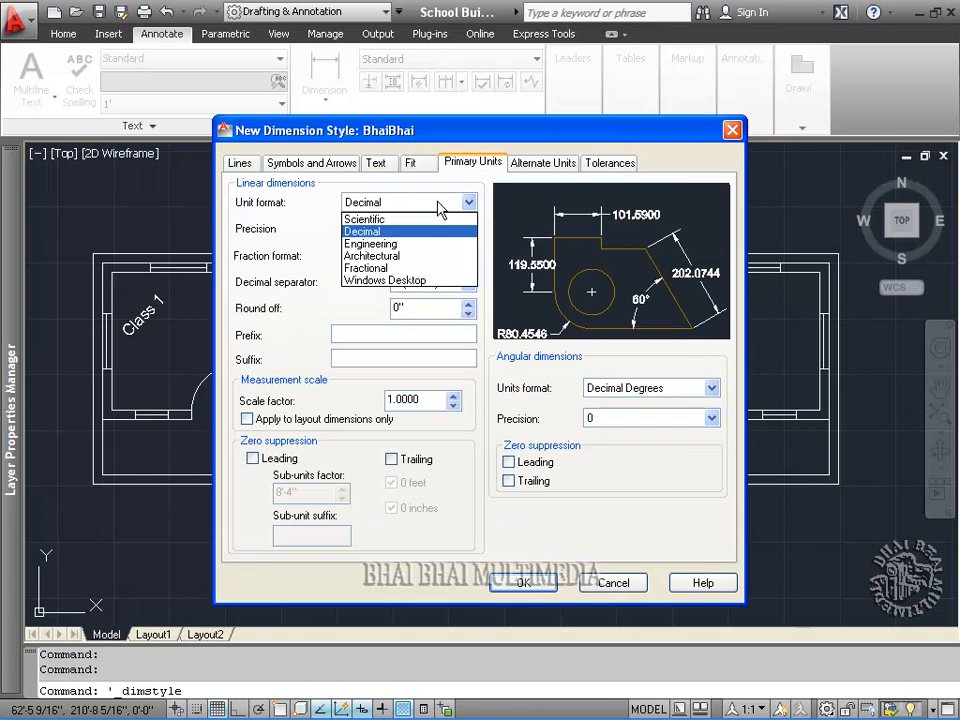
pyautogui.click(404, 257)
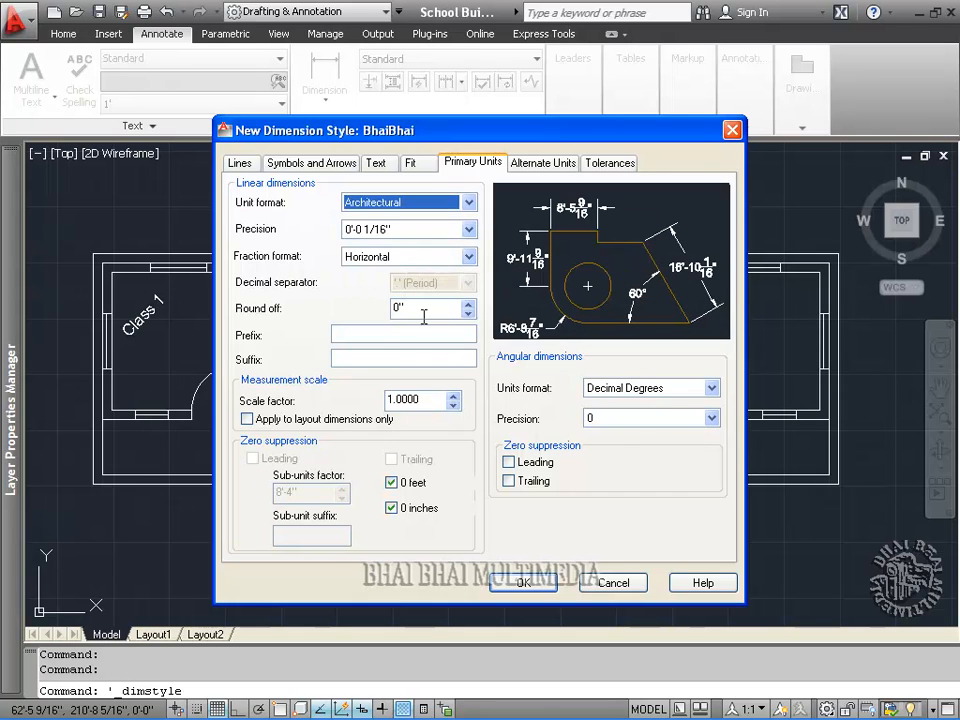
pyautogui.click(520, 585)
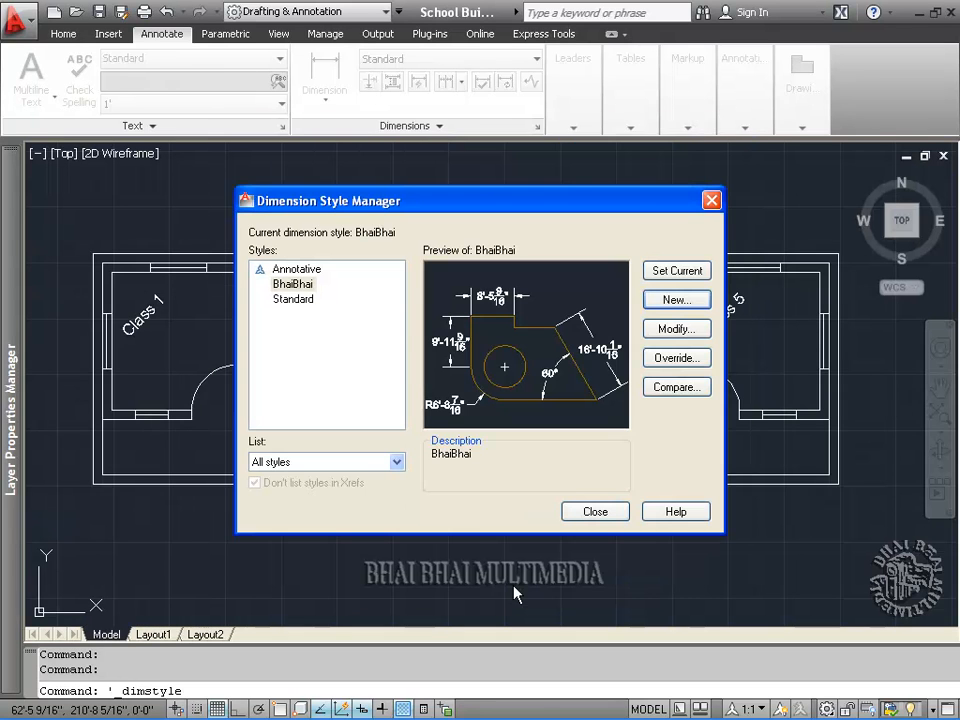
# - Make BhaiBhai the current dimension style and close the style manager
pyautogui.click(293, 285)
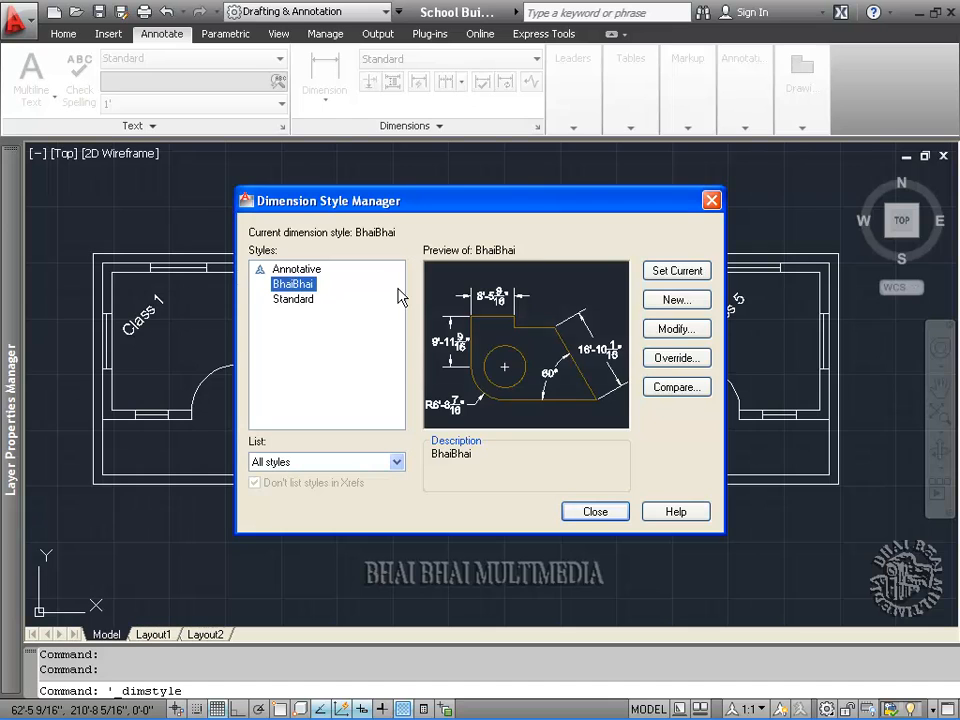
pyautogui.click(652, 274)
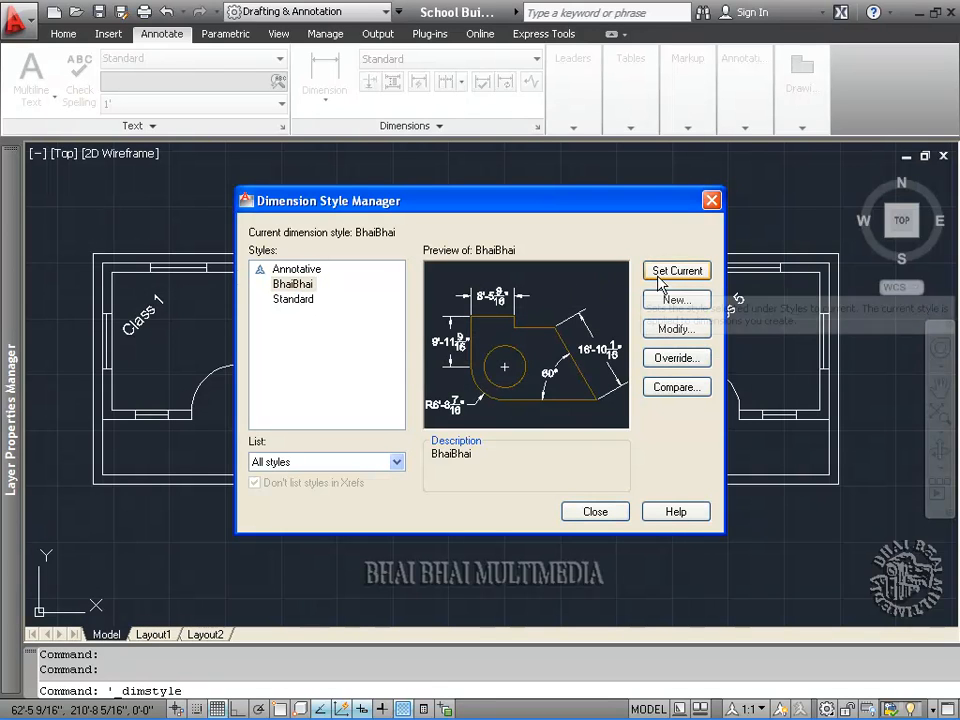
pyautogui.click(594, 512)
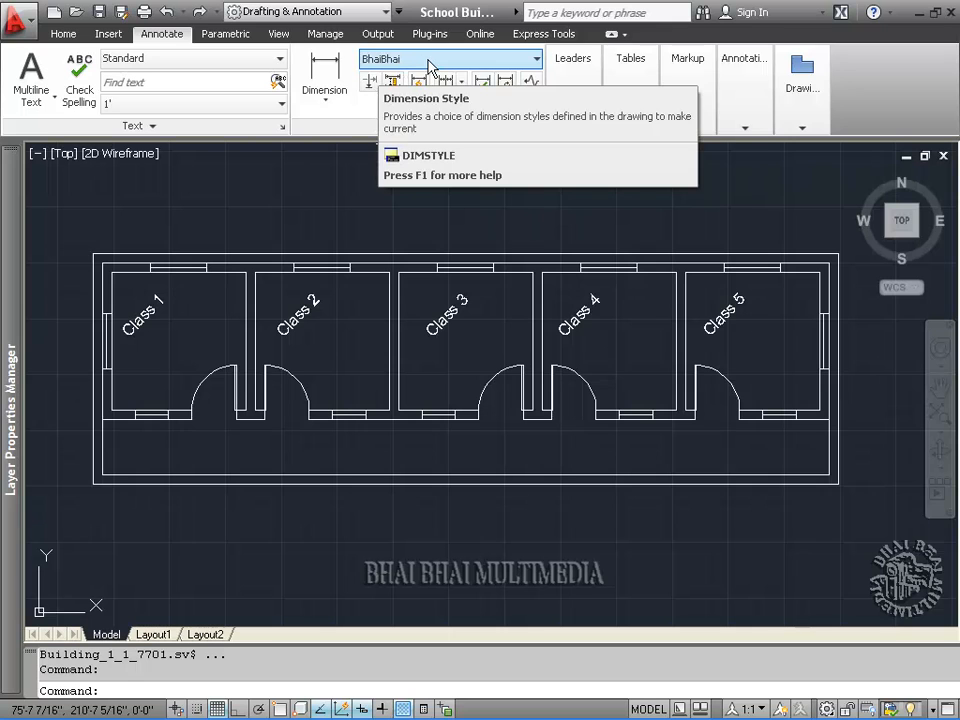
# - With object snap on, add a linear dimension for the building's full wall length, placed above the plan
pyautogui.click(325, 74)
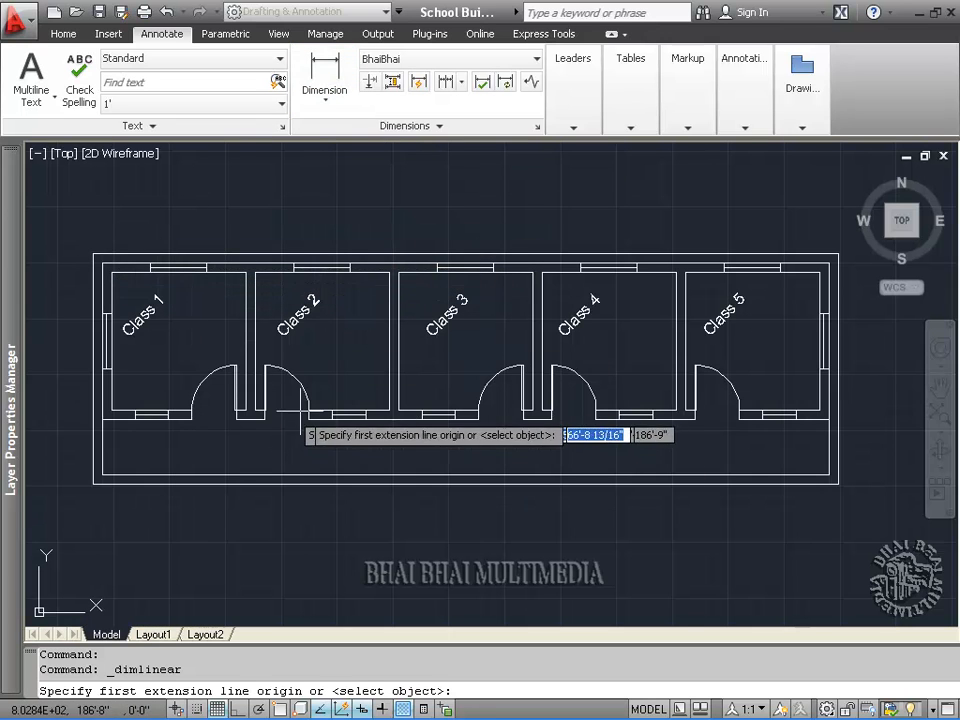
pyautogui.click(280, 709)
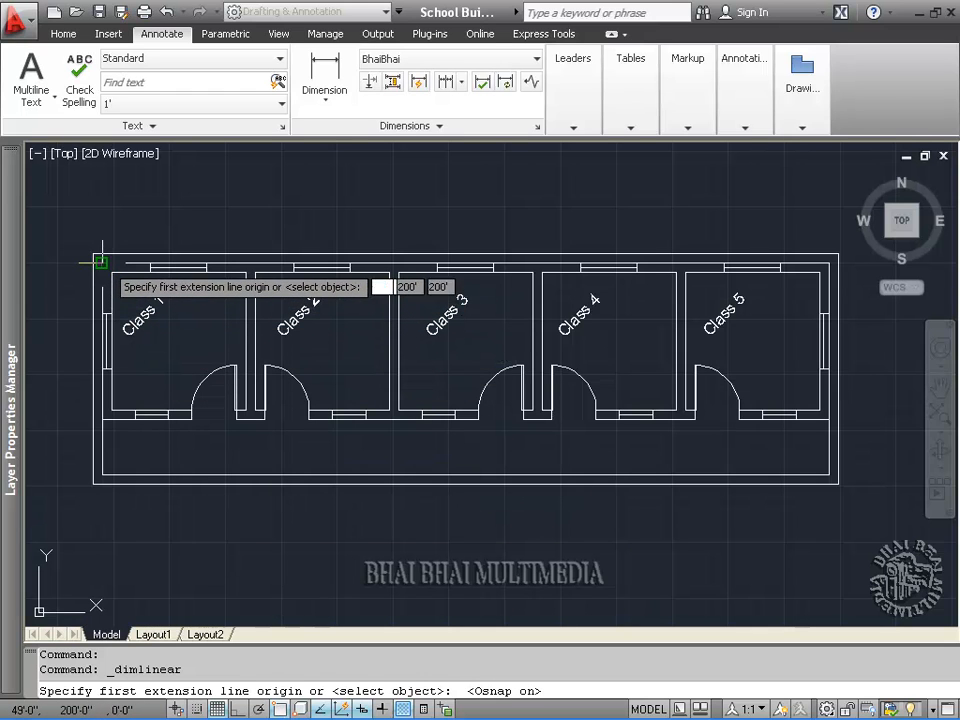
pyautogui.click(101, 262)
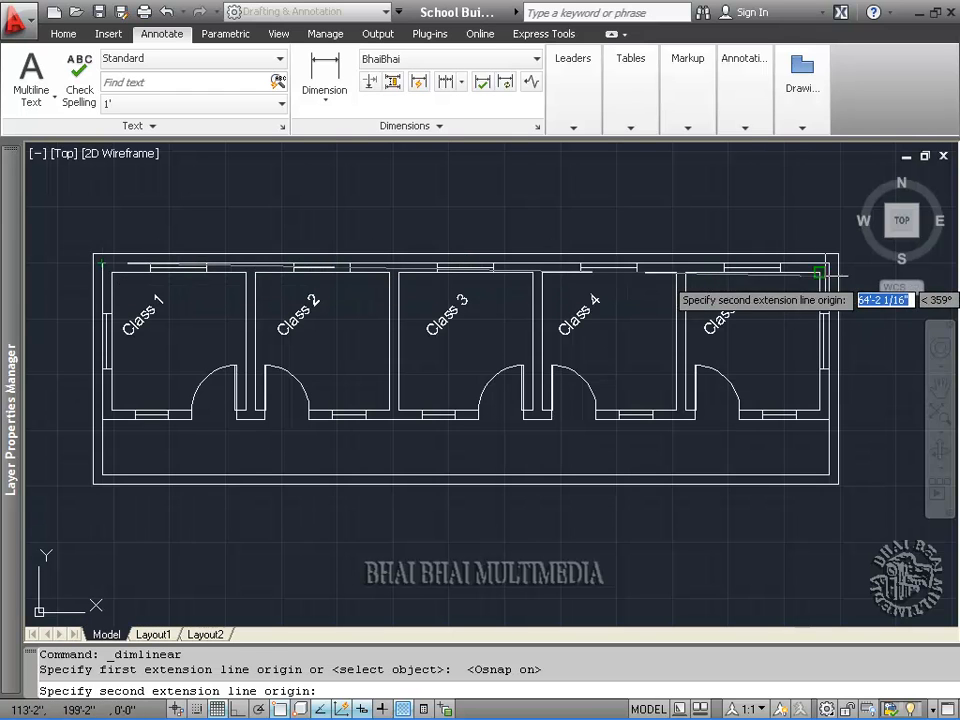
pyautogui.click(829, 262)
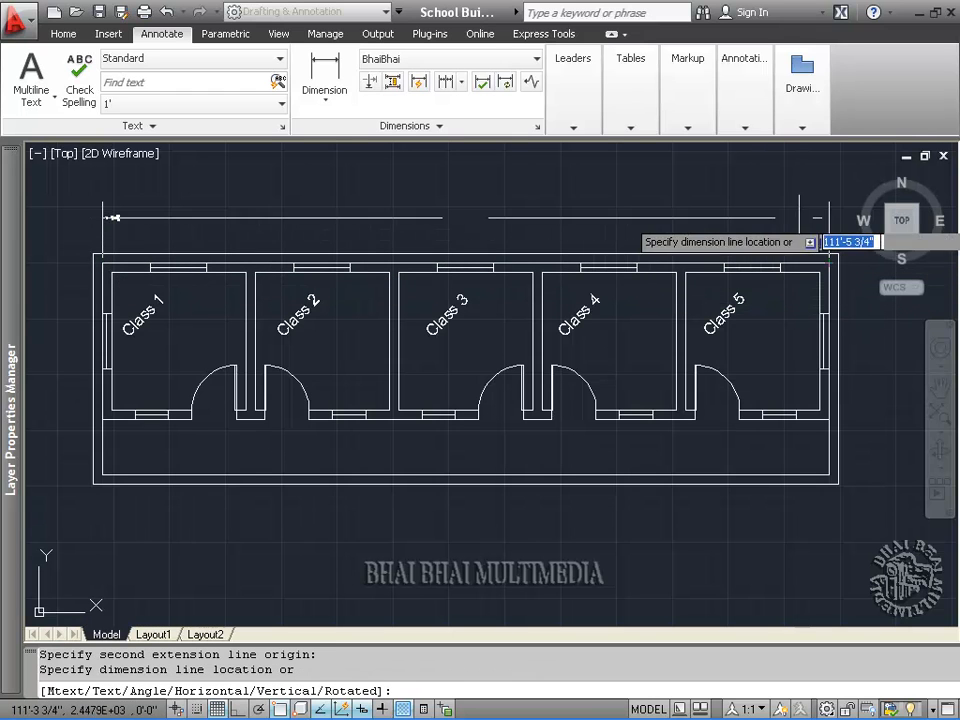
pyautogui.click(798, 211)
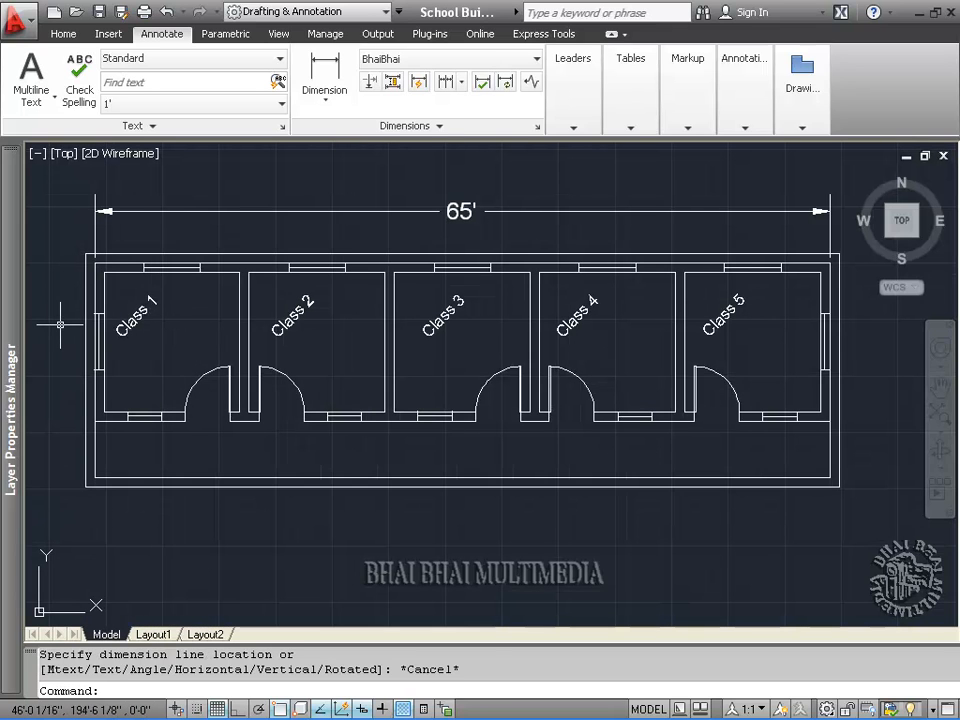
# - Add a vertical linear dimension for the classroom block's depth, placed outside the wall beside Class 1
pyautogui.click(322, 88)
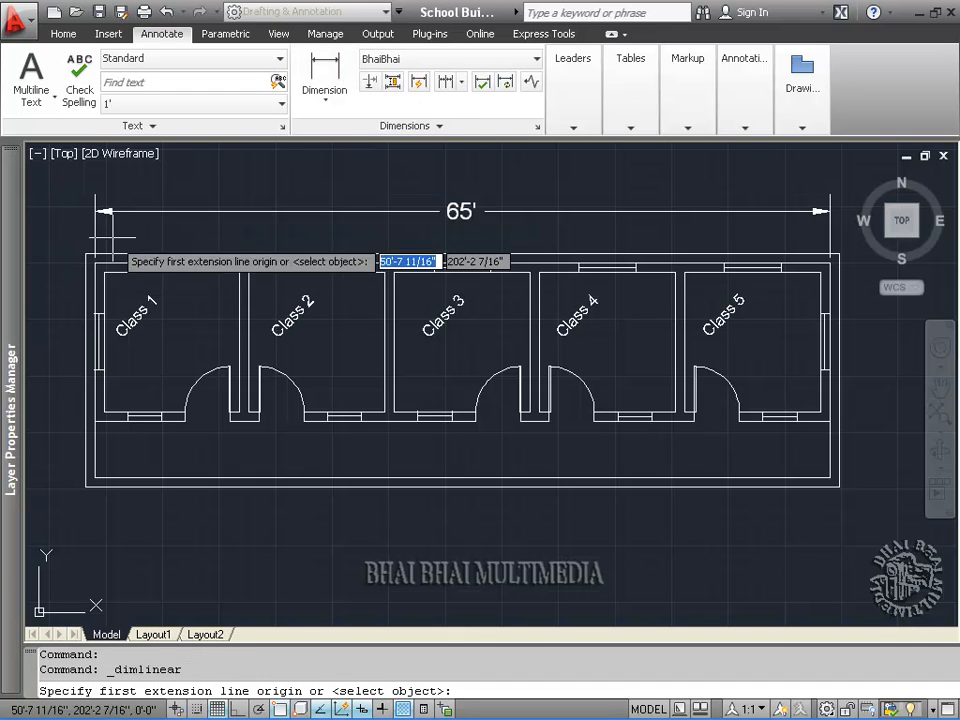
pyautogui.click(86, 256)
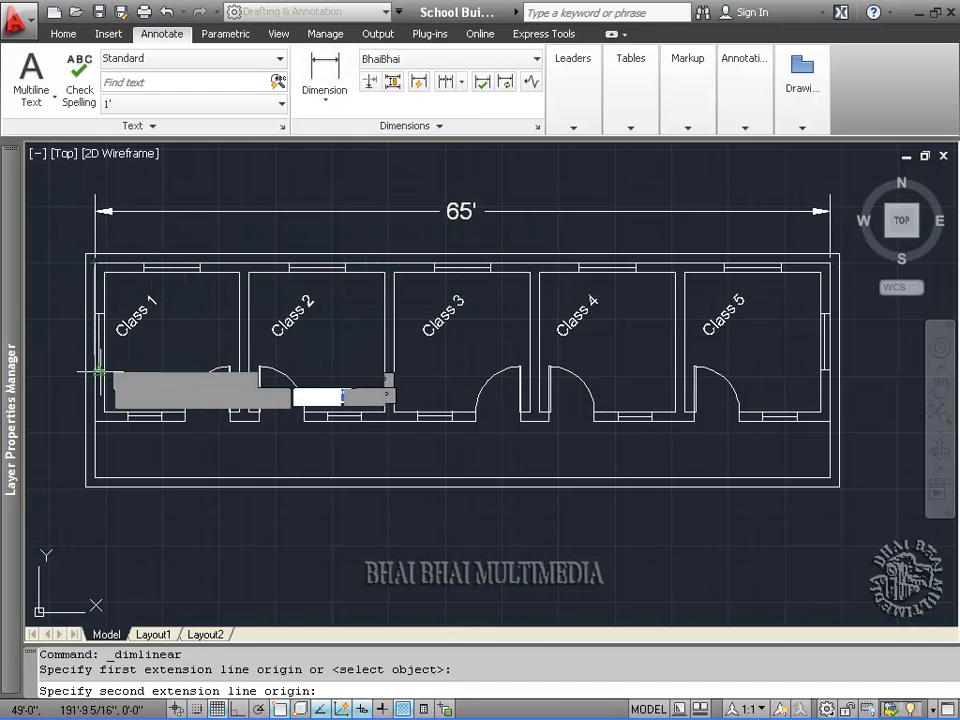
pyautogui.click(94, 420)
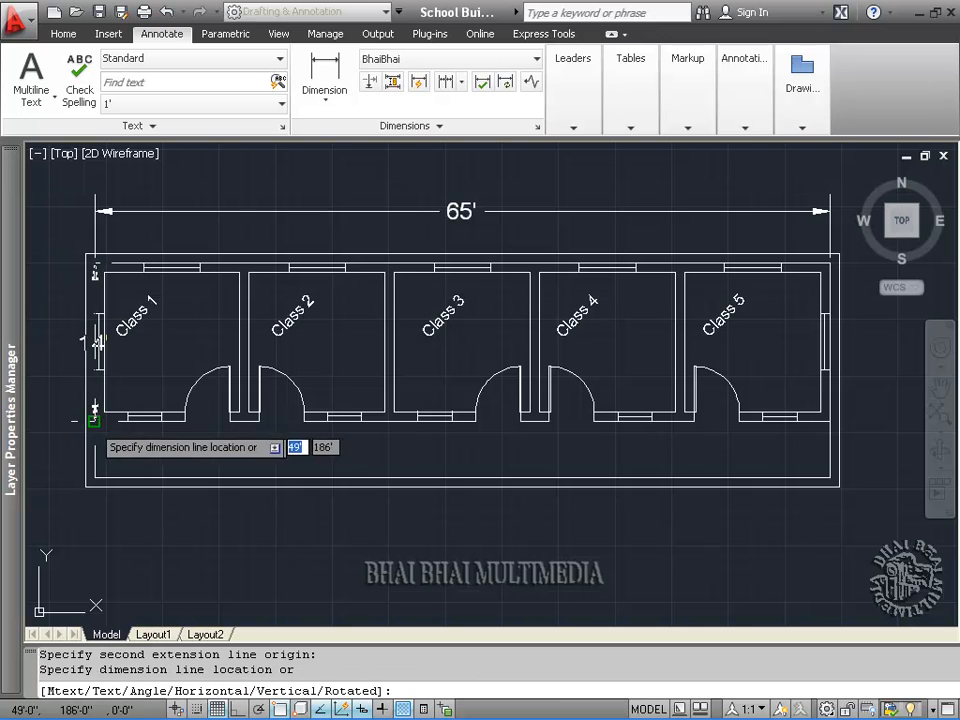
pyautogui.click(55, 416)
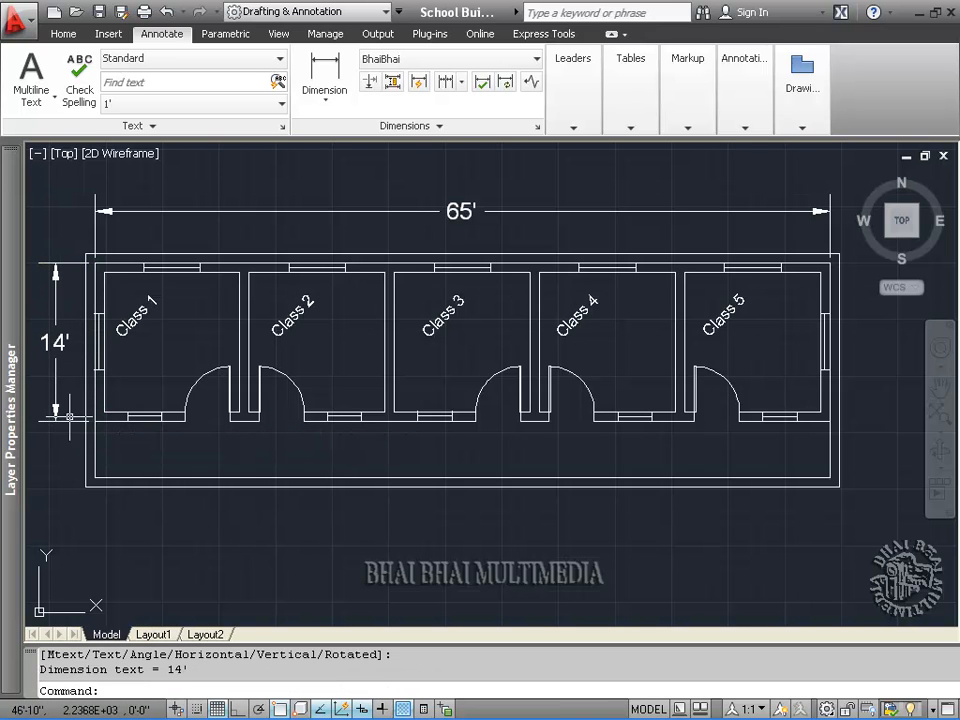
# - Dimension the corridor's depth below Class 1, aligned with the classroom depth dimension
pyautogui.scroll(3, 213, 441)
pyautogui.moveTo(157, 399); pyautogui.dragTo(445, 399, button='middle')
pyautogui.click(325, 72)
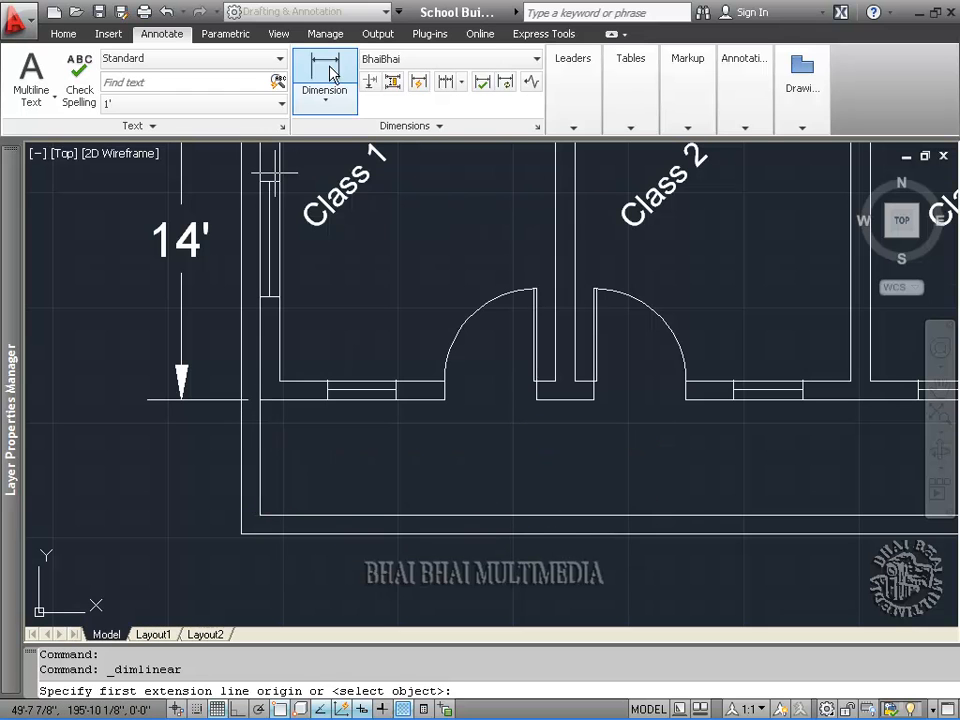
pyautogui.click(259, 400)
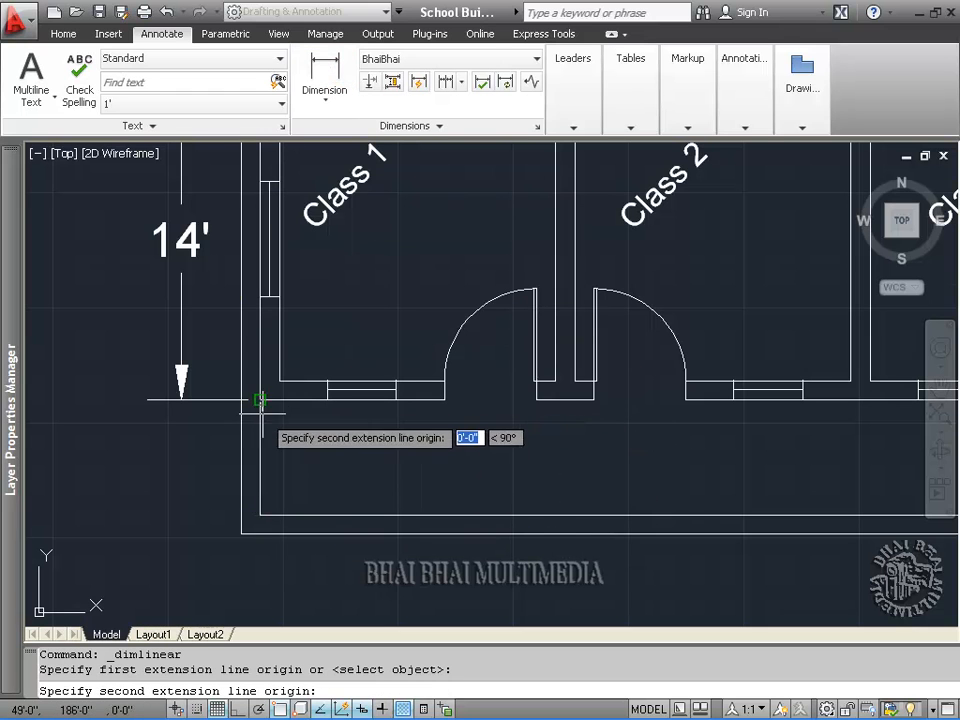
pyautogui.click(259, 515)
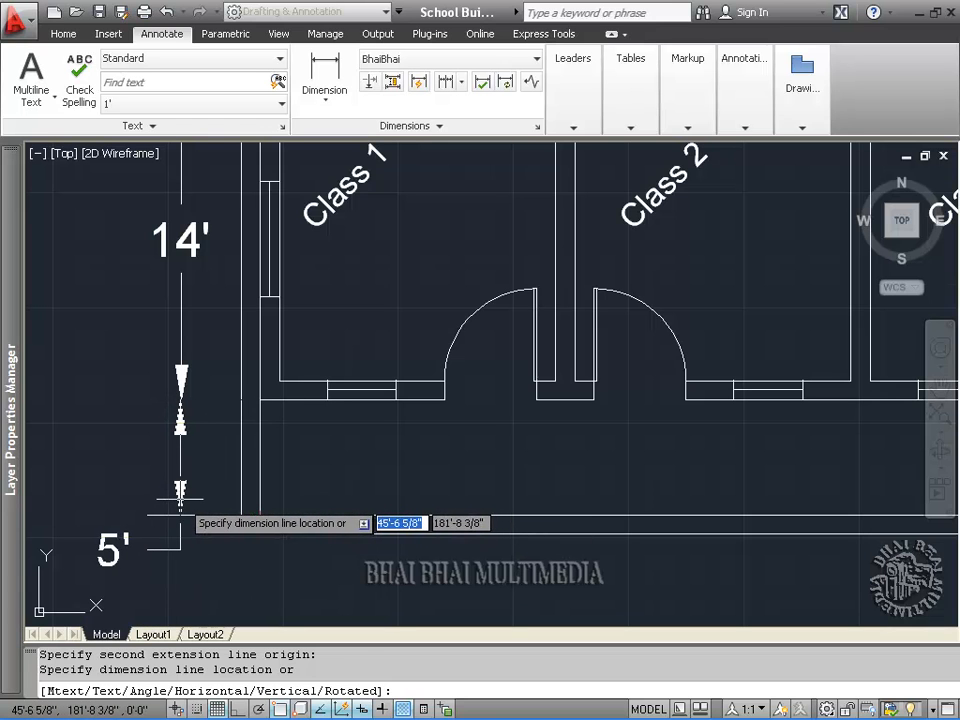
pyautogui.click(182, 492)
# - Add a linear dimension for the width of the Class 2 door opening, placed just below it in the corridor
pyautogui.scroll(-3, 182, 480)
pyautogui.scroll(4, 443, 435)
pyautogui.scroll(2, 288, 430)
pyautogui.moveTo(279, 434); pyautogui.dragTo(467, 424, button='middle')
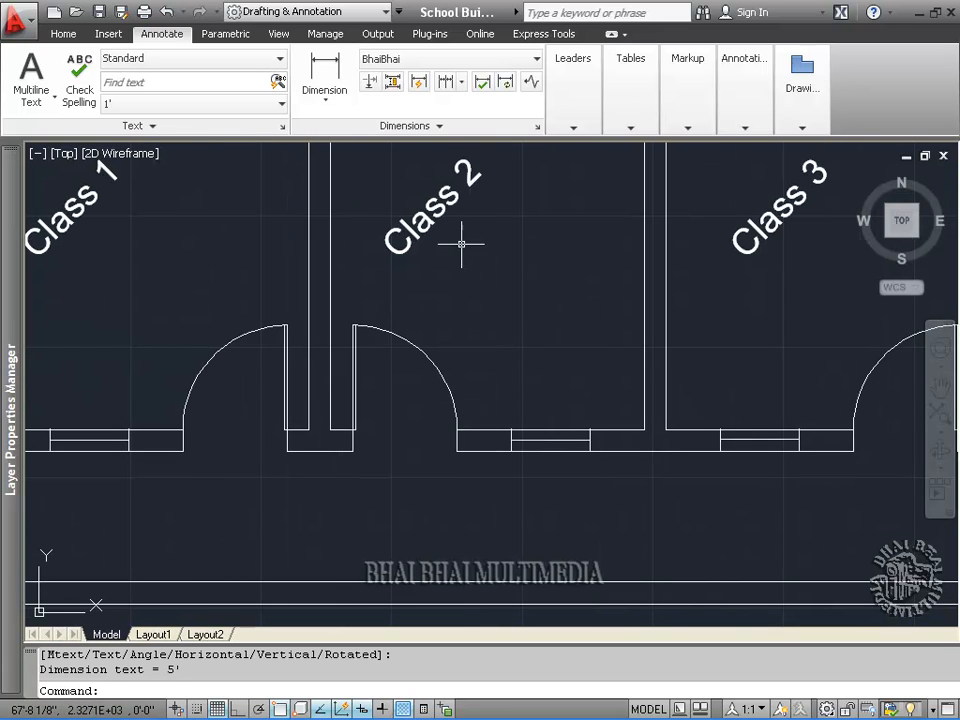
pyautogui.click(321, 71)
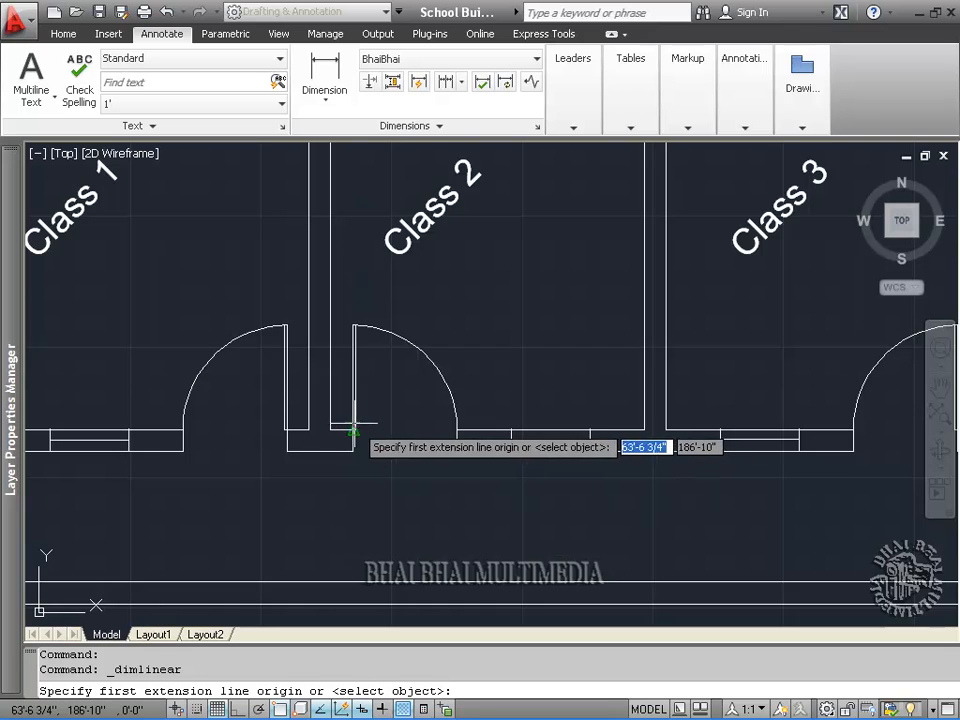
pyautogui.scroll(3, 352, 432)
pyautogui.click(330, 428)
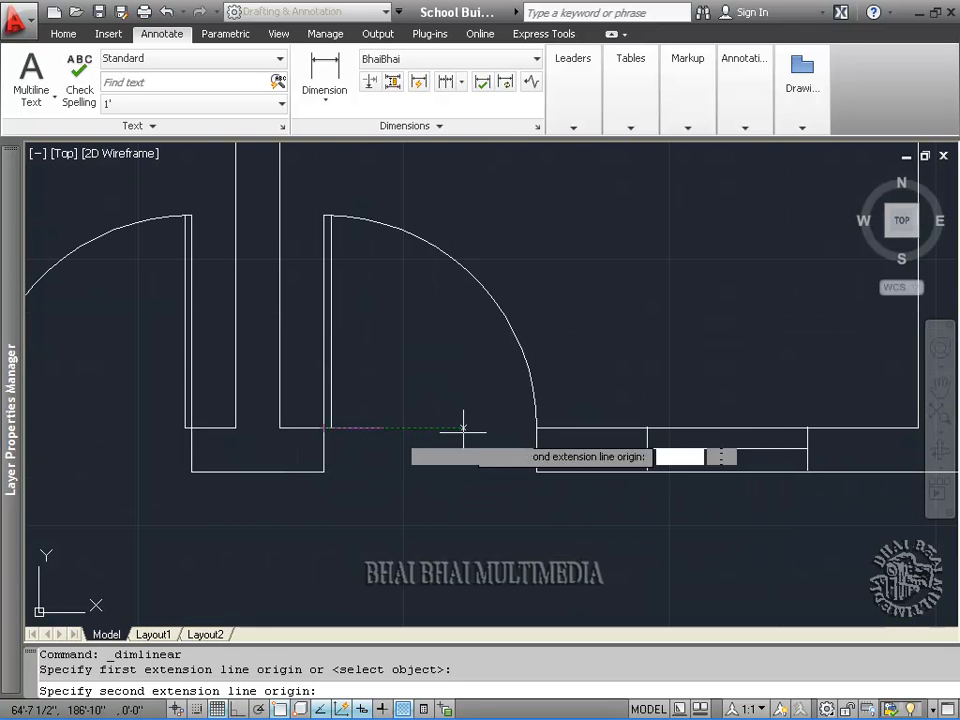
pyautogui.click(534, 428)
pyautogui.scroll(-1, 534, 428)
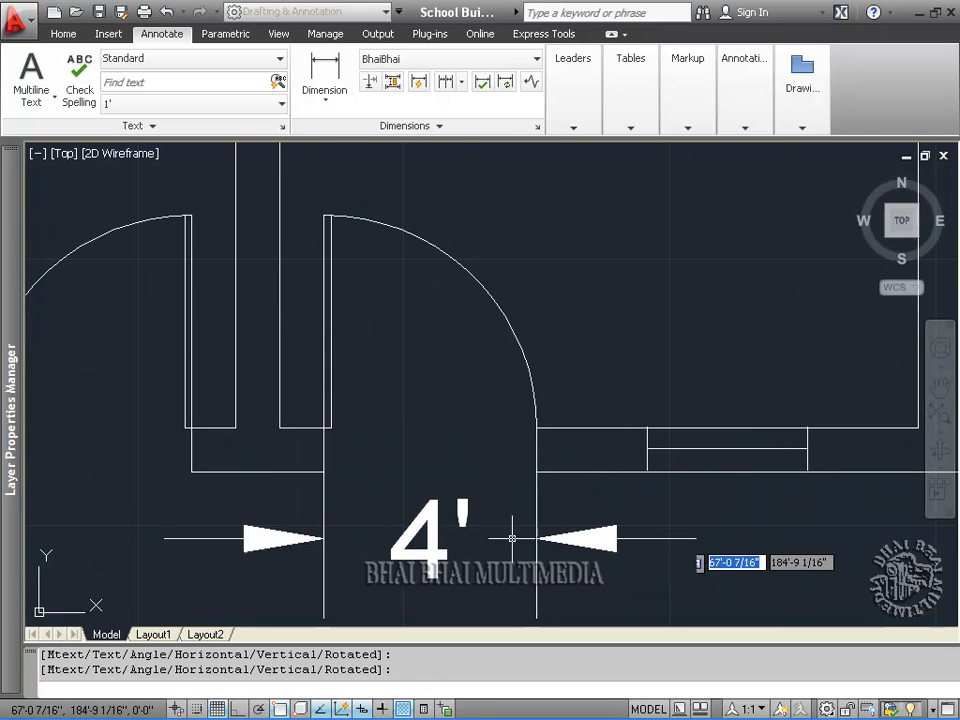
pyautogui.click(510, 528)
pyautogui.scroll(-3, 286, 255)
pyautogui.moveTo(290, 241); pyautogui.dragTo(336, 355, button='middle')
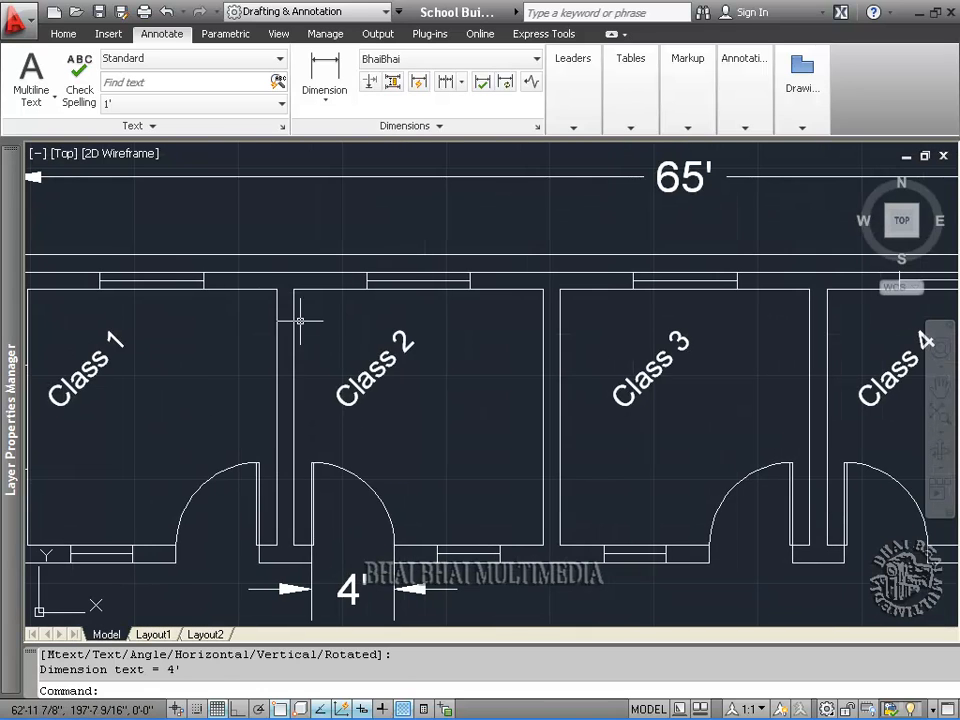
# - Add a linear dimension for the width of Class 1's rear window, placed just above the outer wall
pyautogui.moveTo(260, 313); pyautogui.dragTo(466, 363, button='middle')
pyautogui.scroll(3, 466, 363)
pyautogui.click(314, 75)
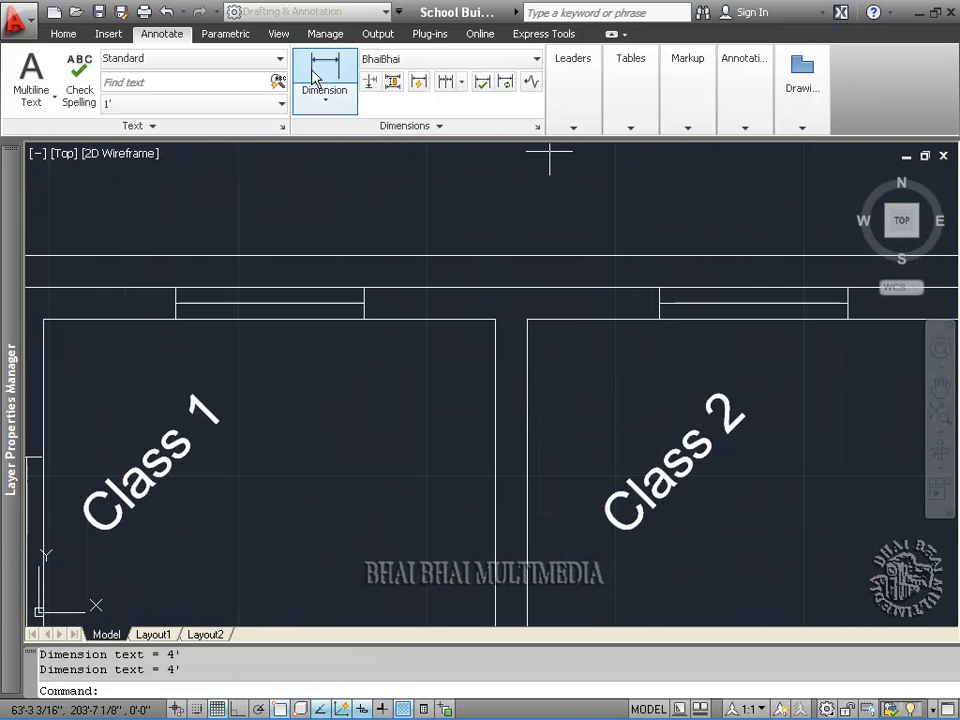
pyautogui.click(175, 288)
pyautogui.click(363, 287)
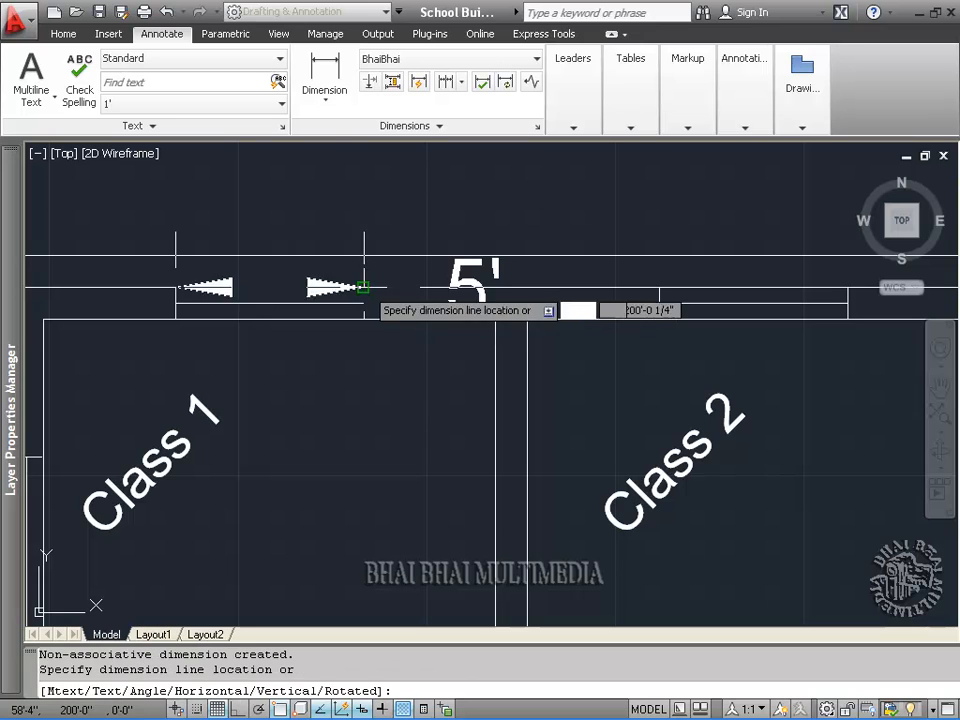
pyautogui.click(363, 198)
# - Add a linear dimension for the width of Class 1's corridor-side window, placed just below it in the corridor
pyautogui.scroll(-2, 448, 262)
pyautogui.moveTo(198, 423); pyautogui.dragTo(348, 181, button='middle')
pyautogui.click(332, 74)
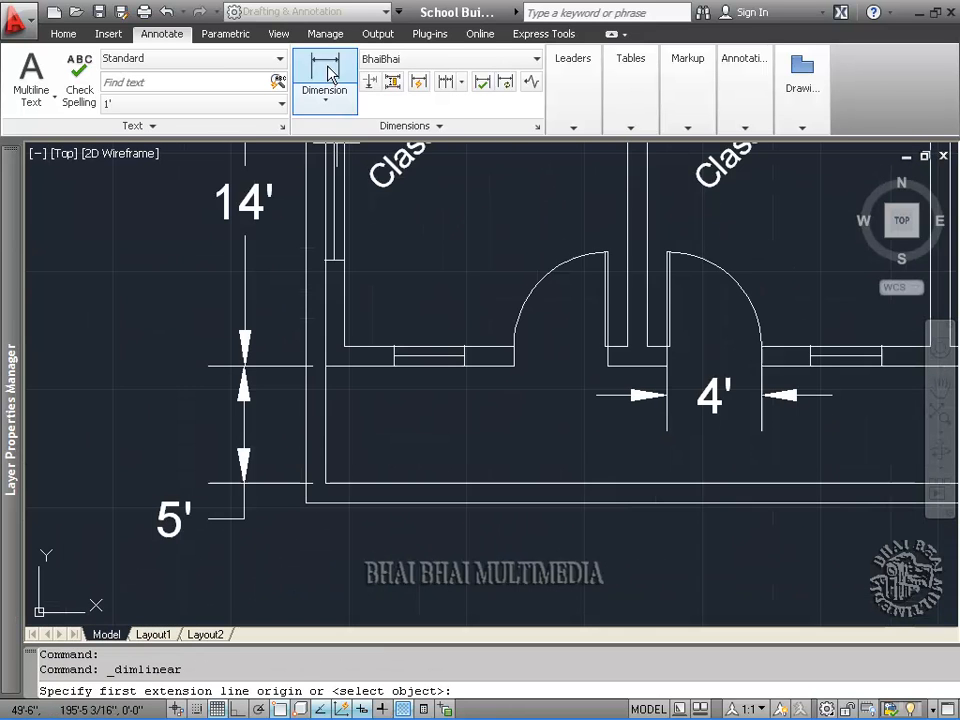
pyautogui.click(394, 366)
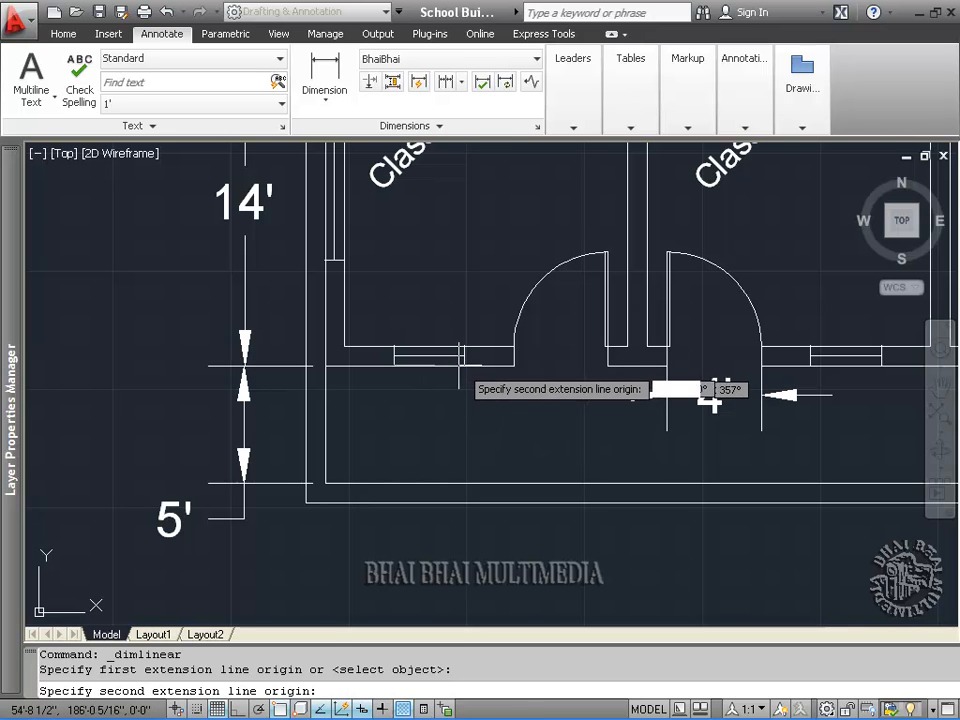
pyautogui.click(463, 364)
pyautogui.click(465, 400)
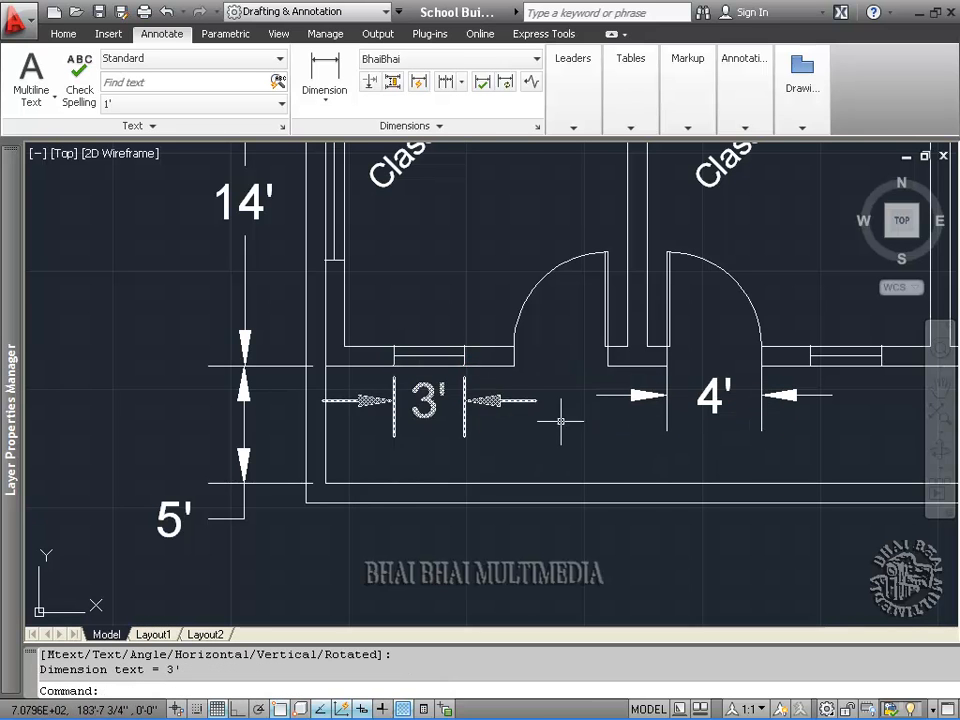
pyautogui.scroll(-2, 705, 425)
pyautogui.scroll(-4, 583, 426)
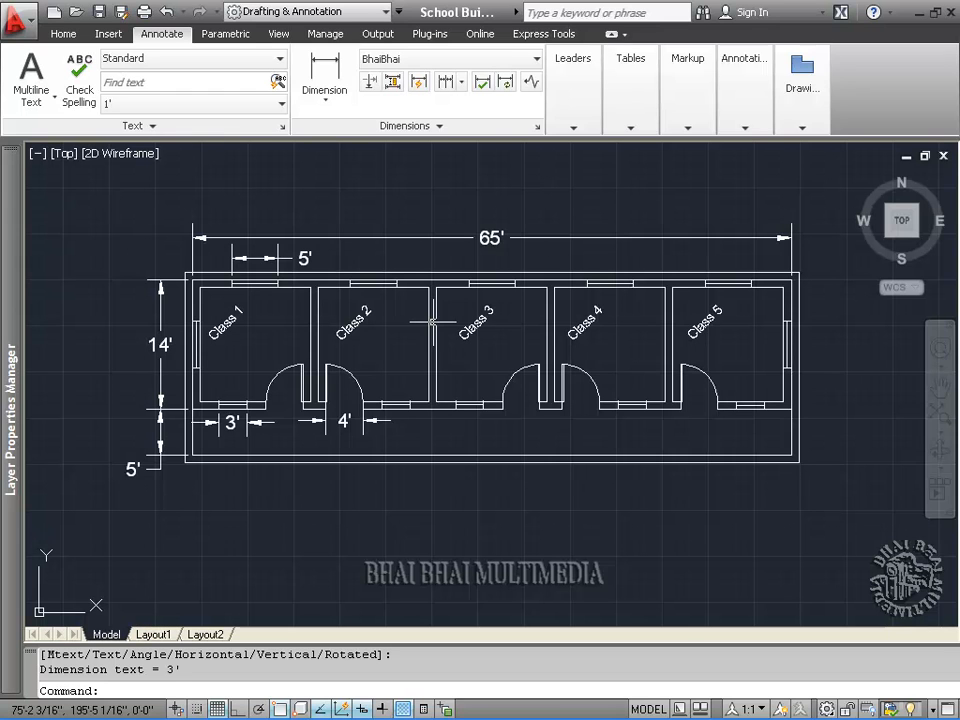
# - Set the Coridoor layer's color to green, index color 110
pyautogui.moveTo(7, 172)
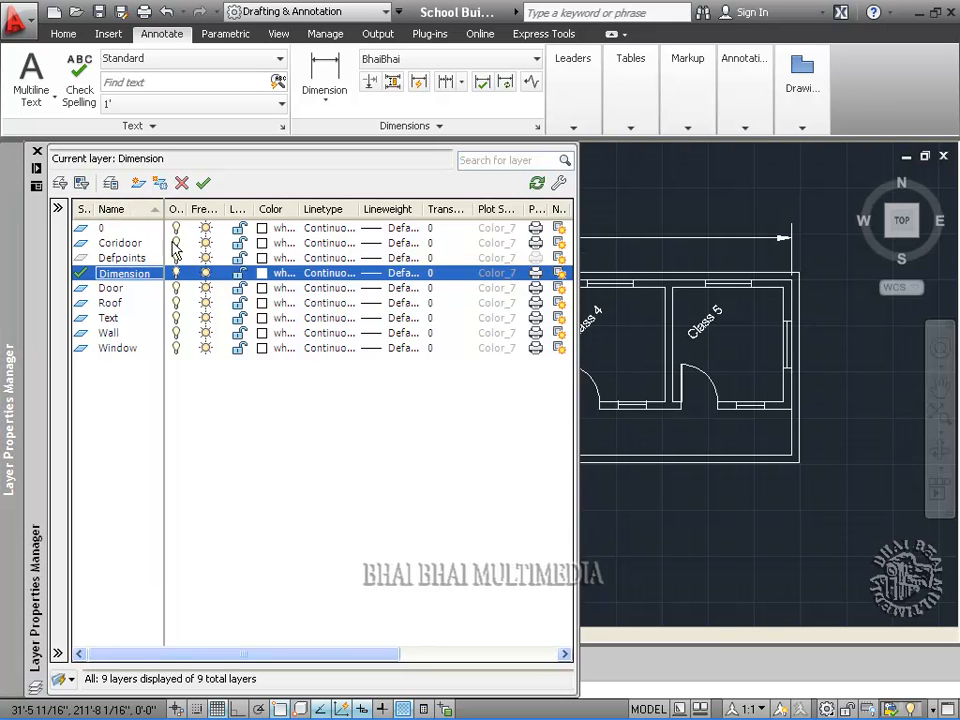
pyautogui.click(263, 243)
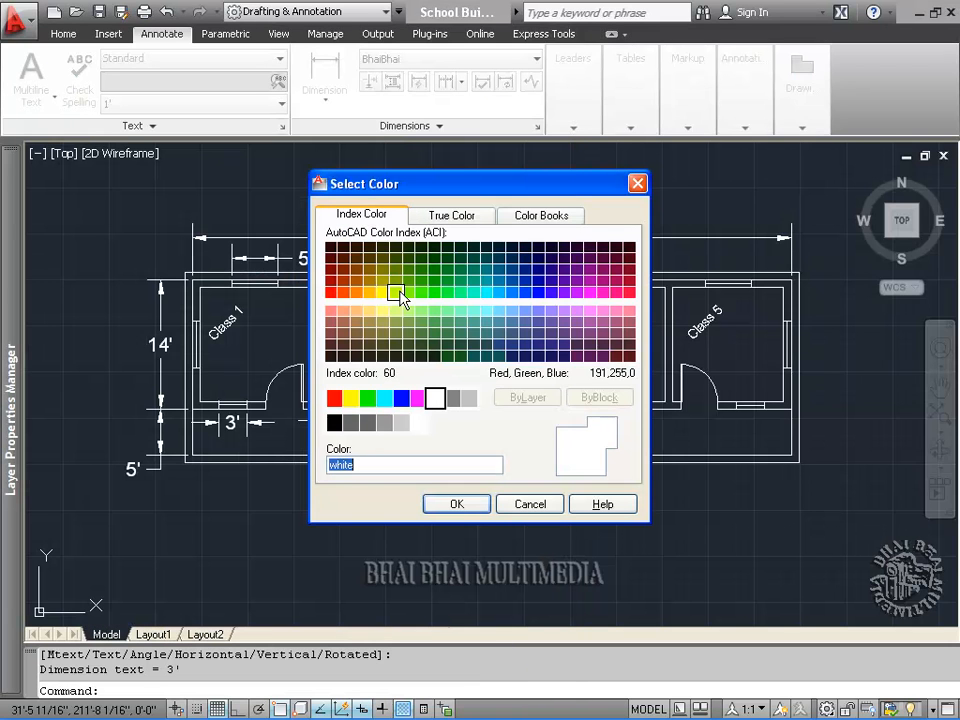
pyautogui.click(460, 292)
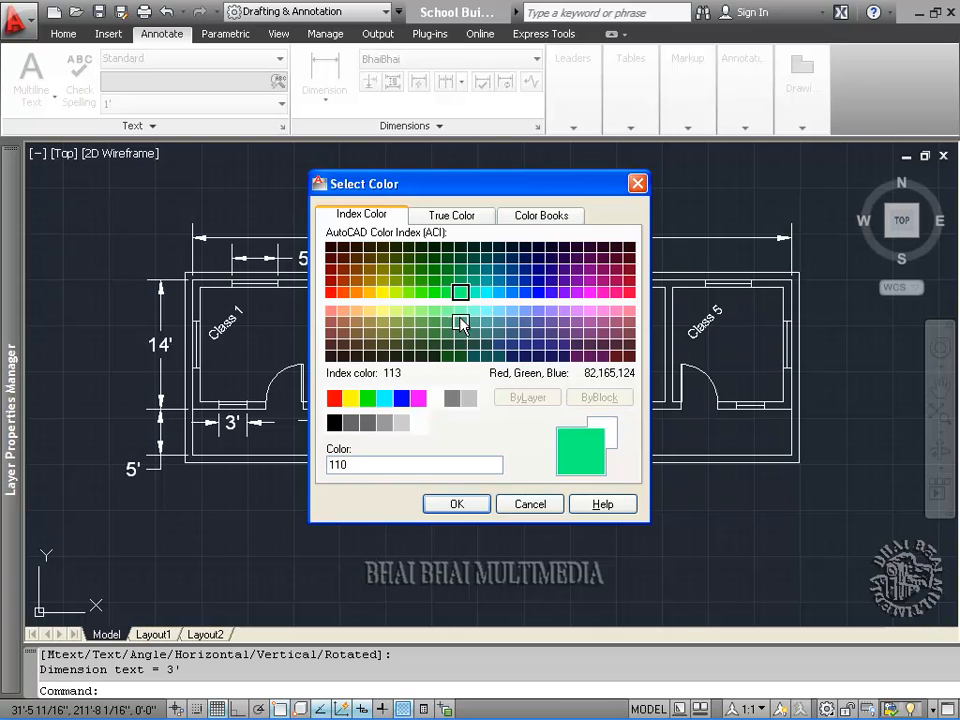
pyautogui.click(478, 506)
# - Set the Dimension layer's color to yellow, index color 50
pyautogui.moveTo(15, 240)
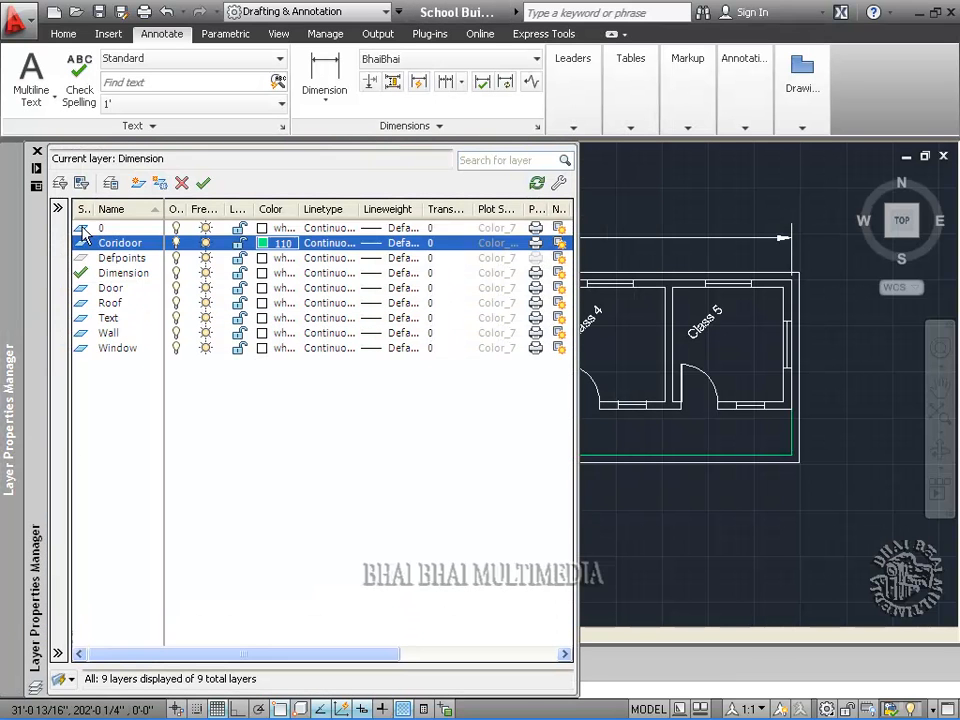
pyautogui.click(261, 273)
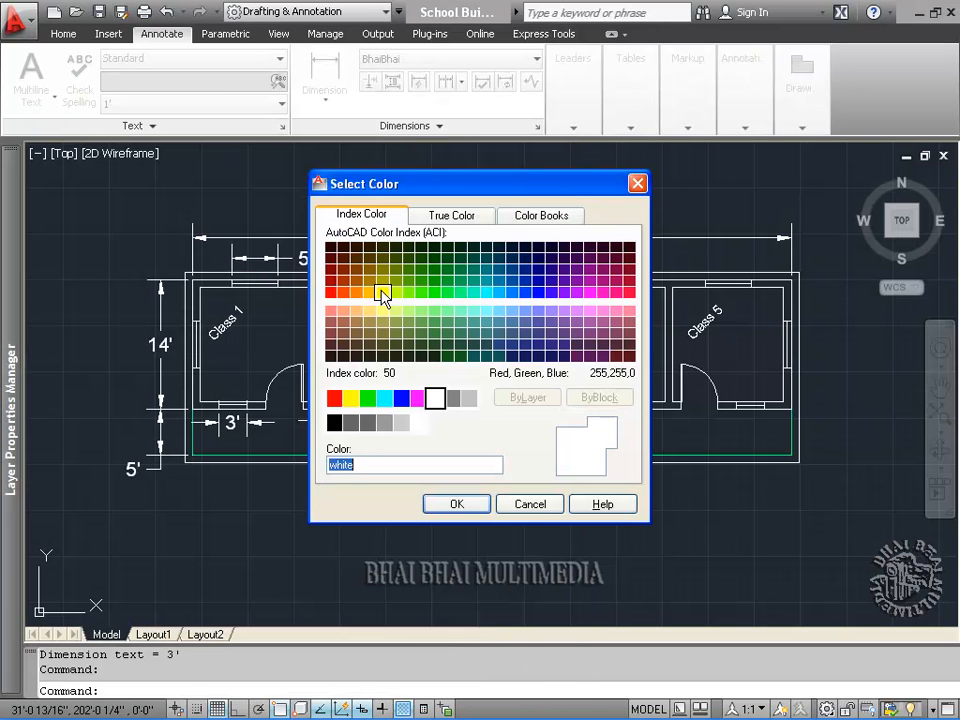
pyautogui.click(382, 291)
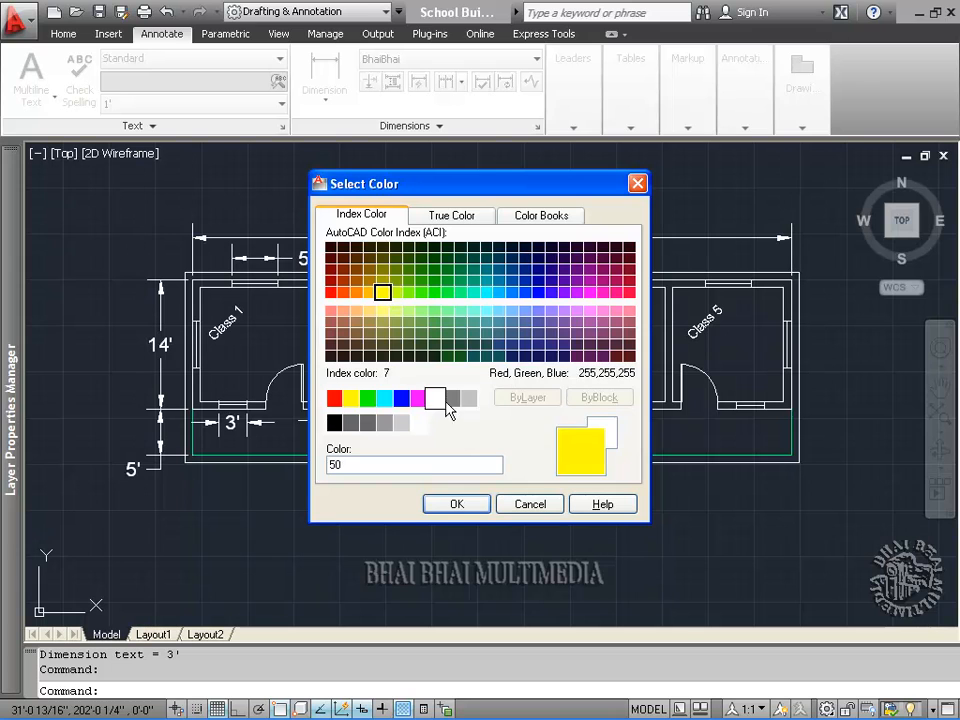
pyautogui.click(456, 504)
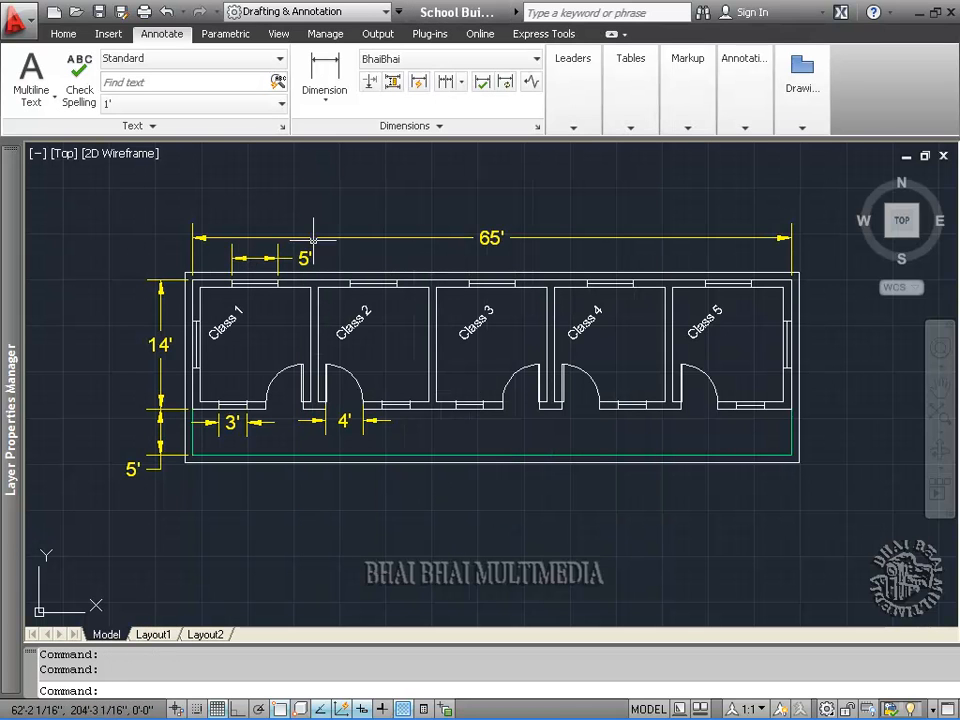
# - Set the Door layer's color to brown, index color 32
pyautogui.moveTo(18, 198)
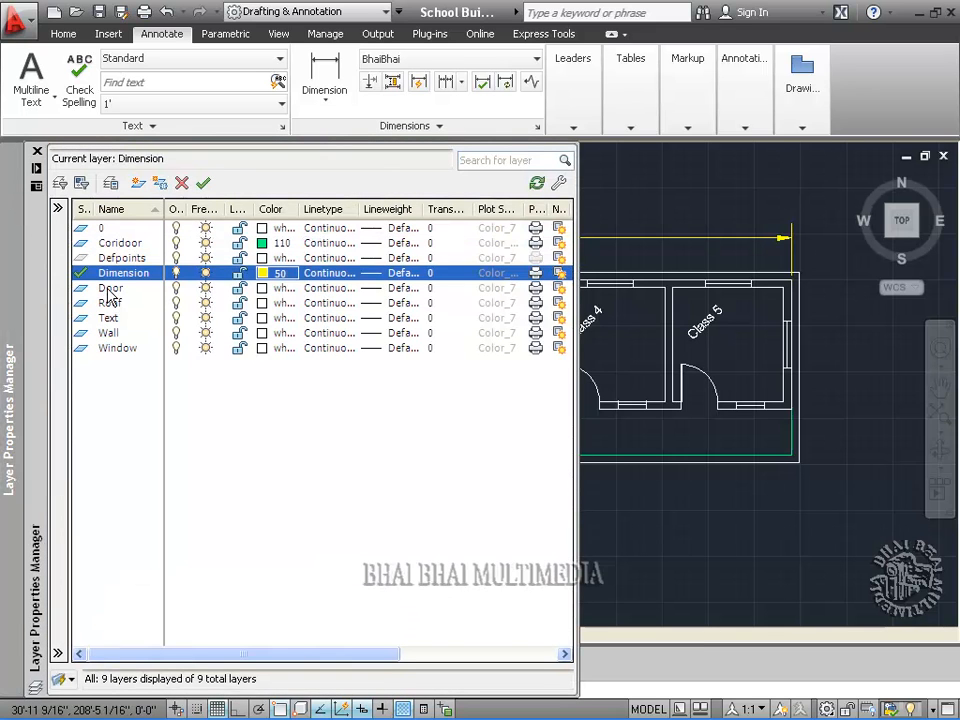
pyautogui.click(264, 290)
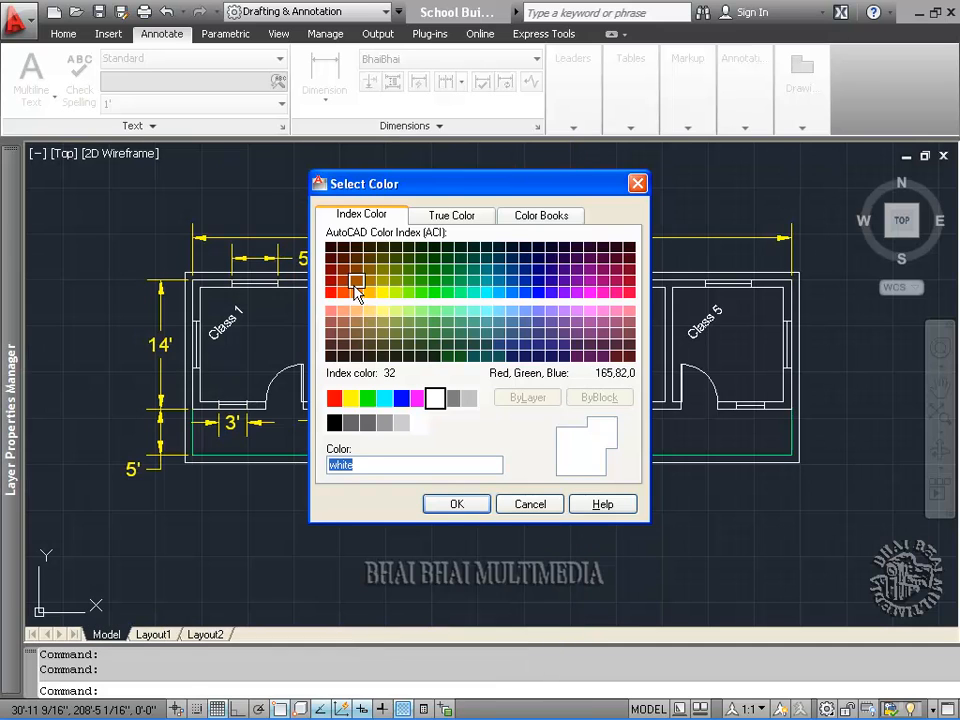
pyautogui.click(356, 284)
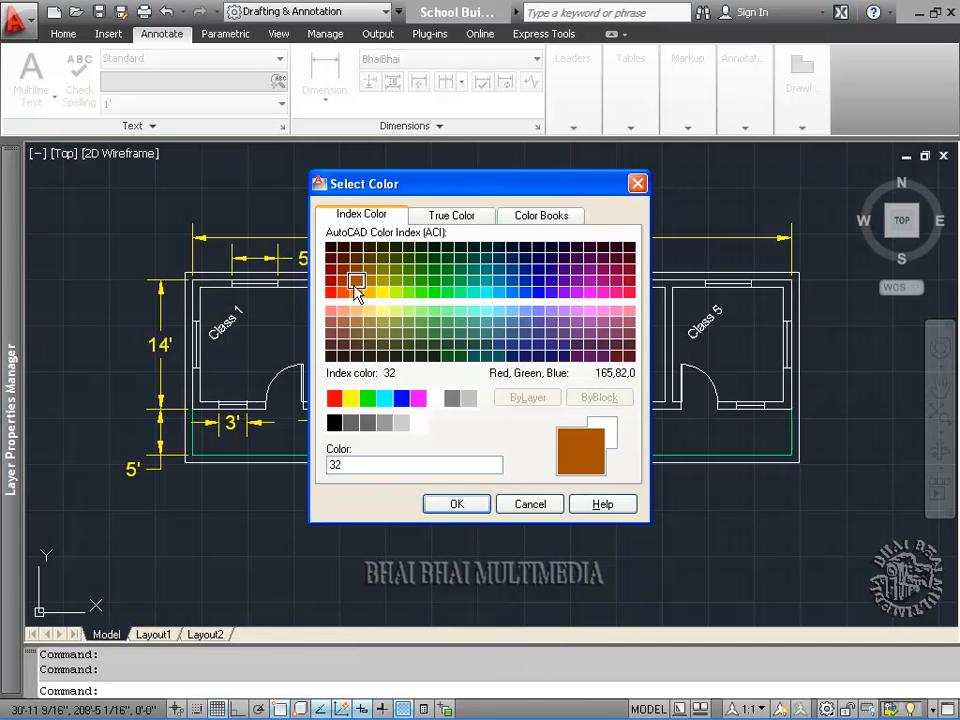
pyautogui.click(452, 504)
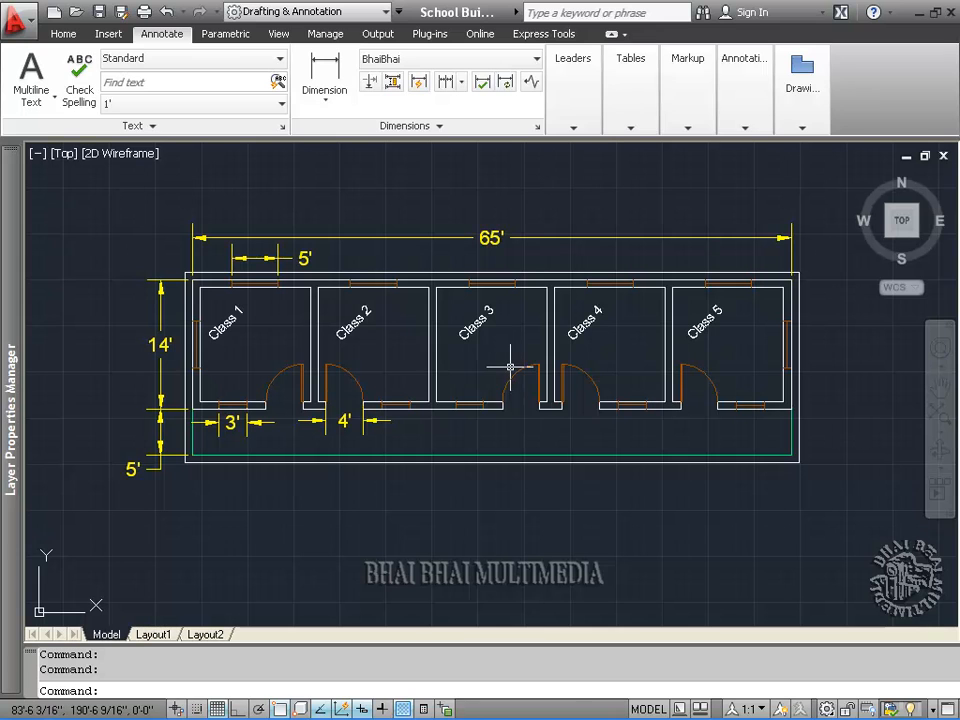
# - Set the Text layer's color to green, index color 80, for the classroom labels
pyautogui.moveTo(5, 228)
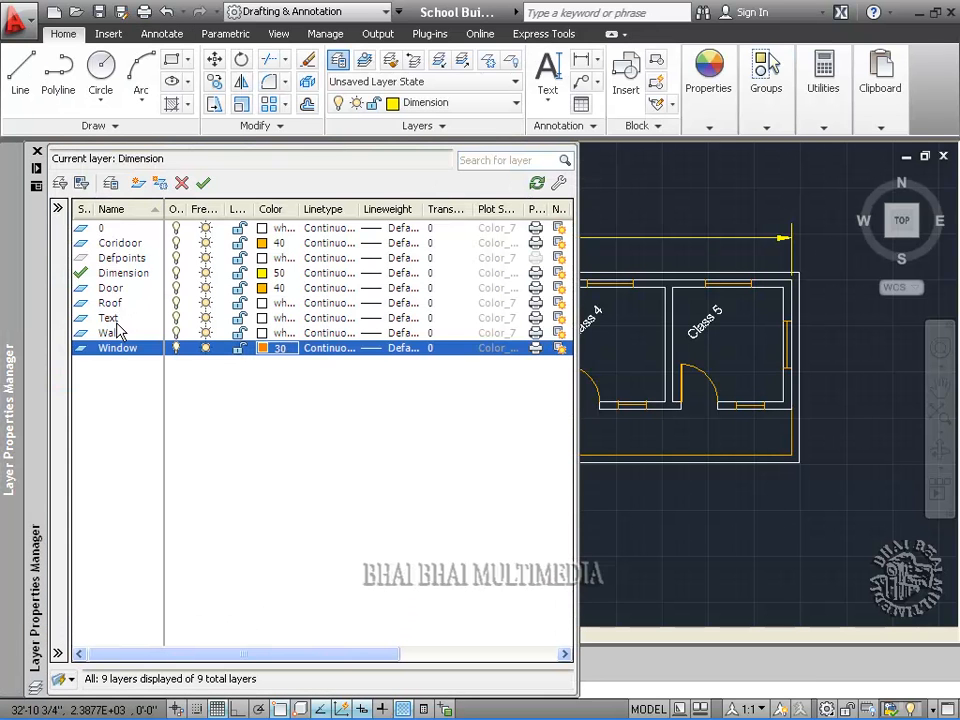
pyautogui.click(125, 320)
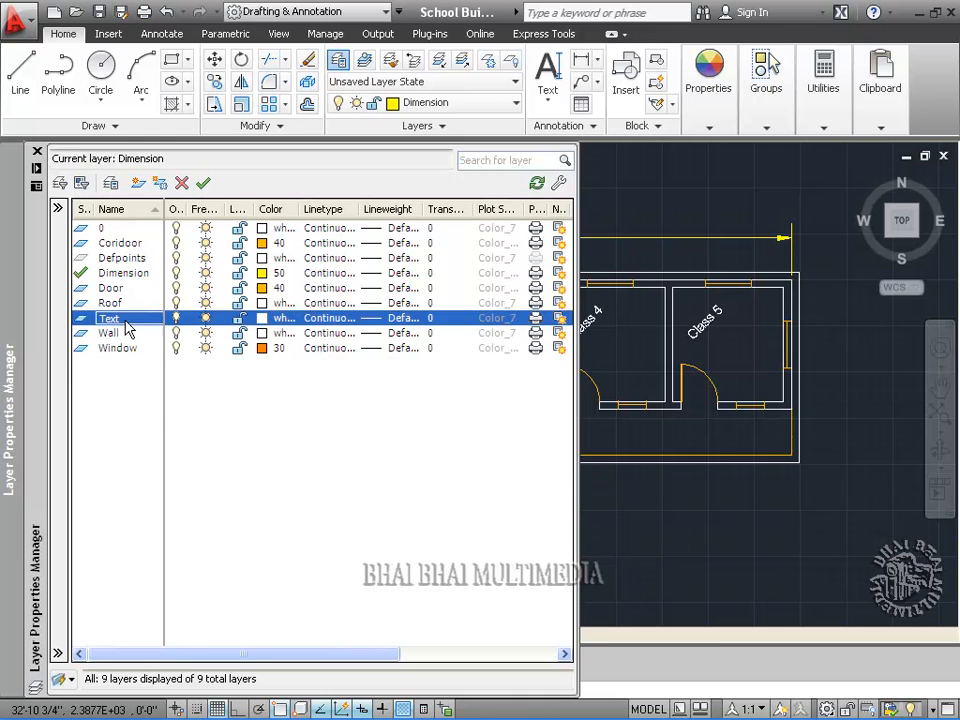
pyautogui.click(263, 320)
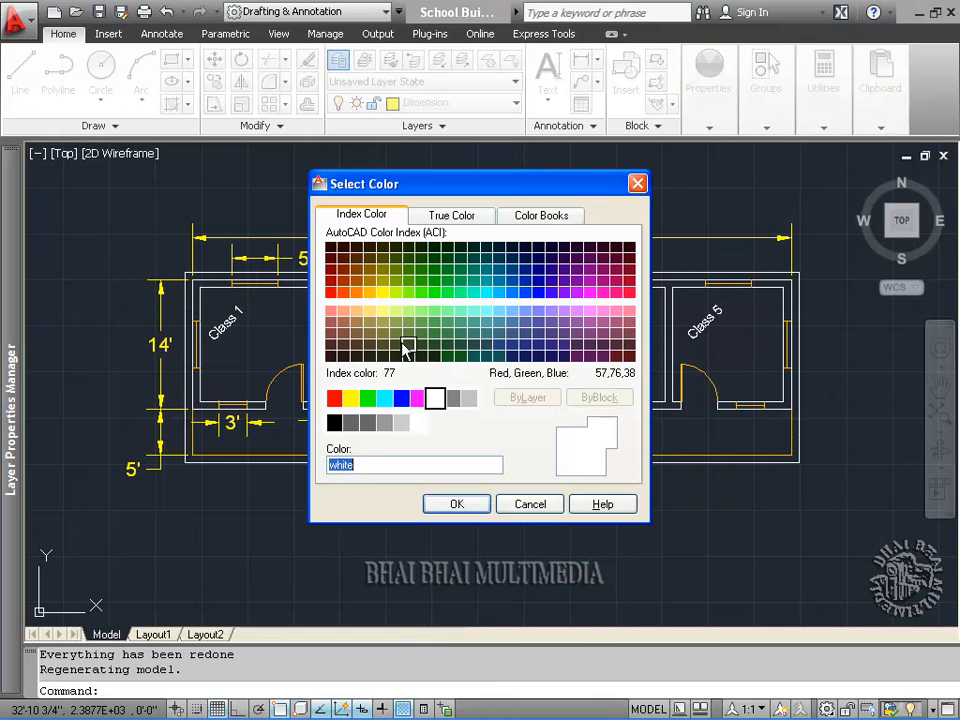
pyautogui.click(420, 292)
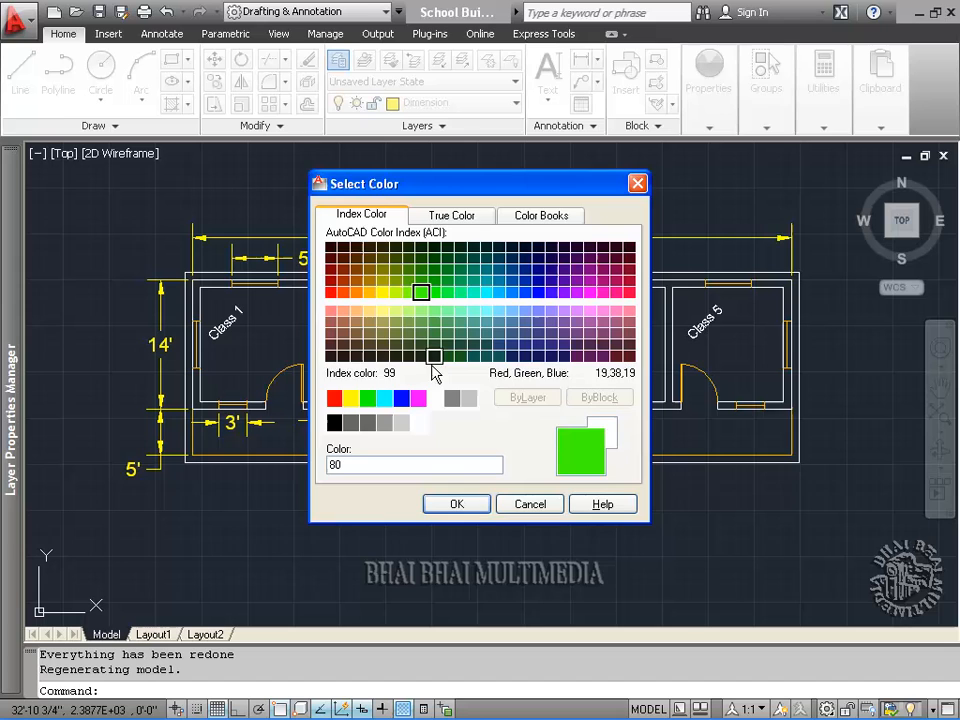
pyautogui.click(472, 508)
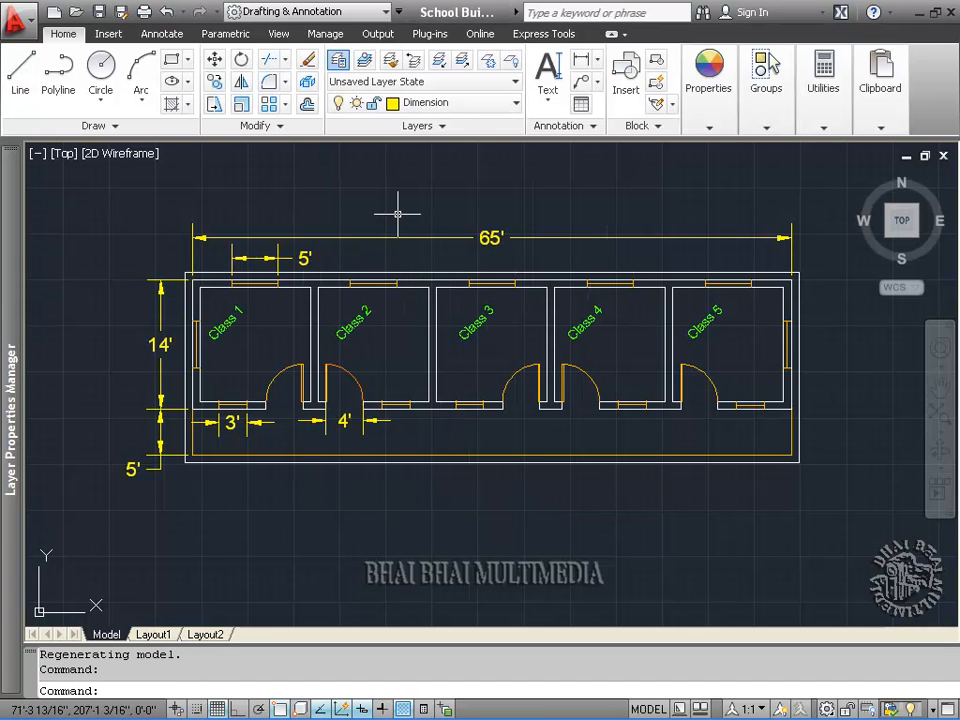
# - Set the Roof layer's color to blue, index color 160
pyautogui.moveTo(7, 245)
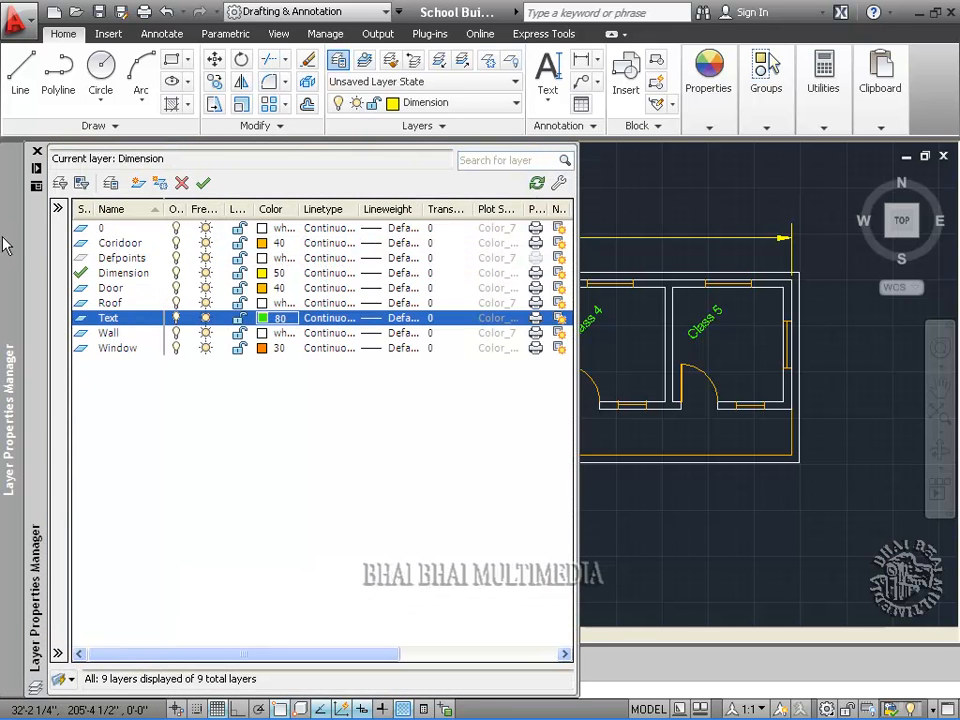
pyautogui.click(113, 305)
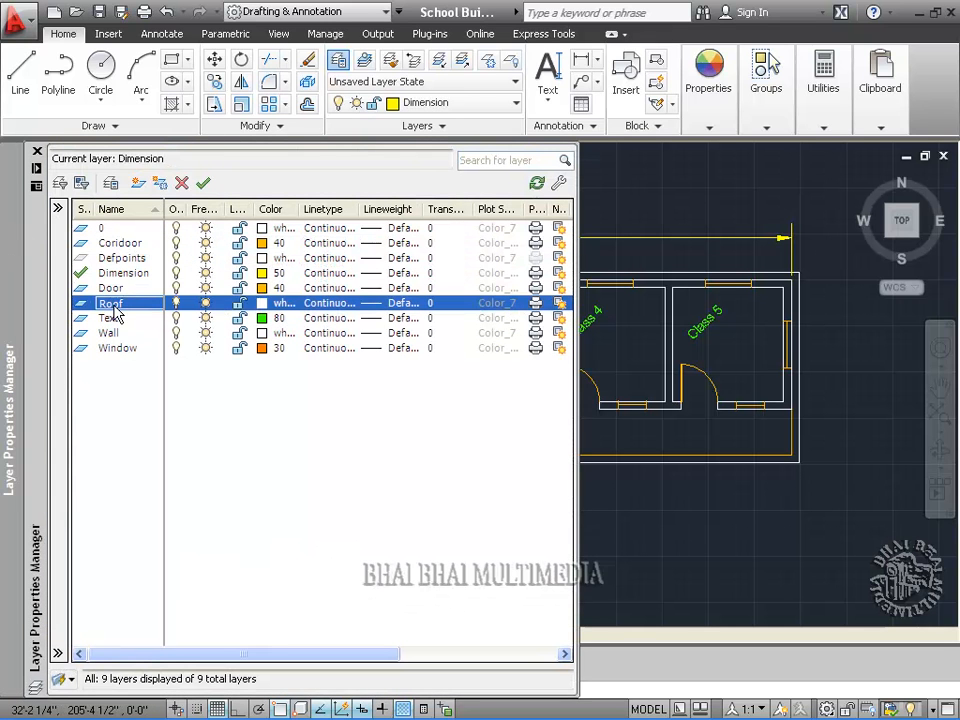
pyautogui.click(262, 303)
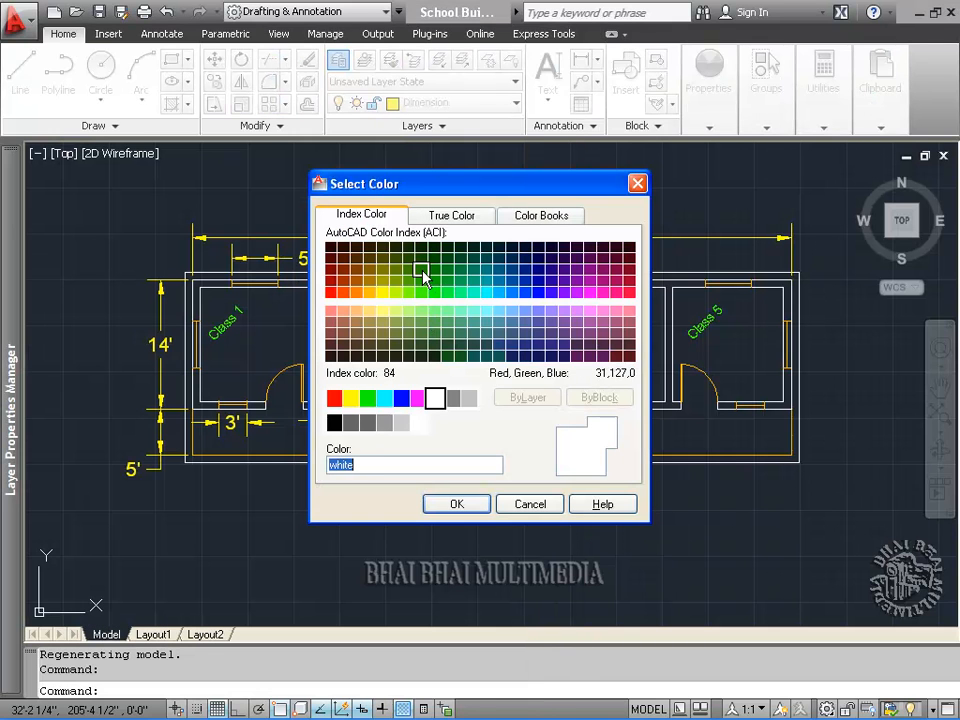
pyautogui.click(524, 293)
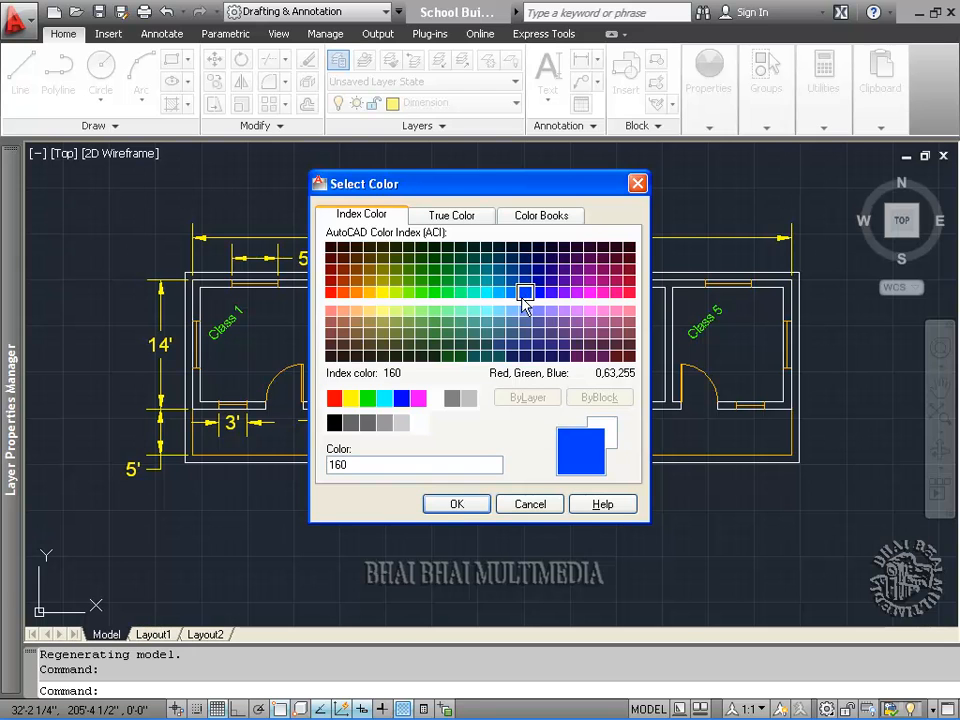
pyautogui.click(458, 505)
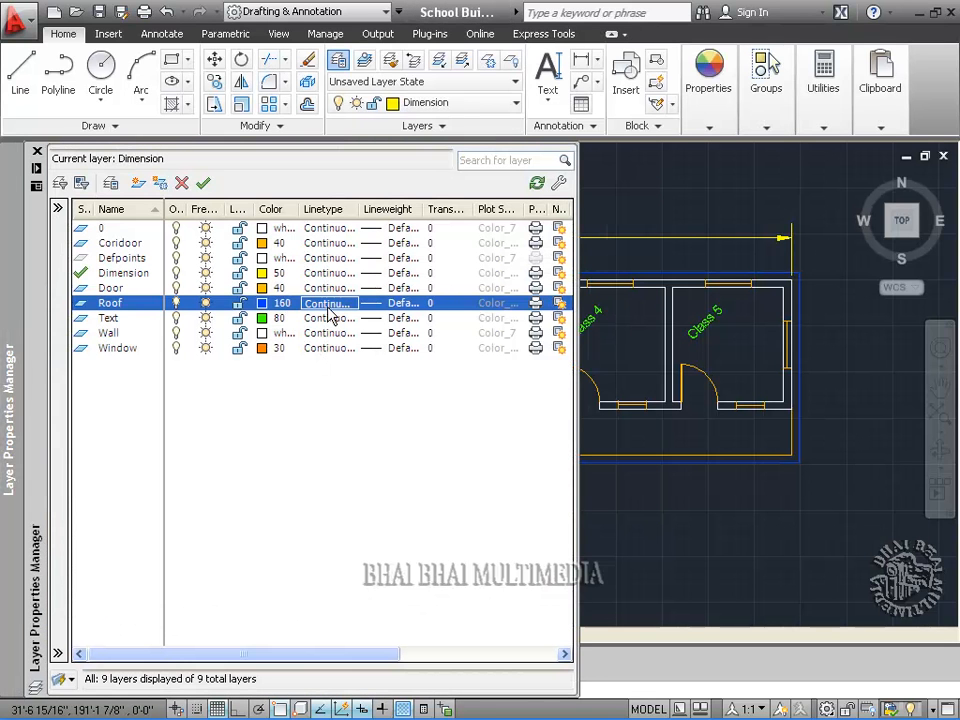
# - Load the ACAD_ISO02W100 ISO dash linetype from acad.lin and assign it to the Roof layer
pyautogui.click(329, 304)
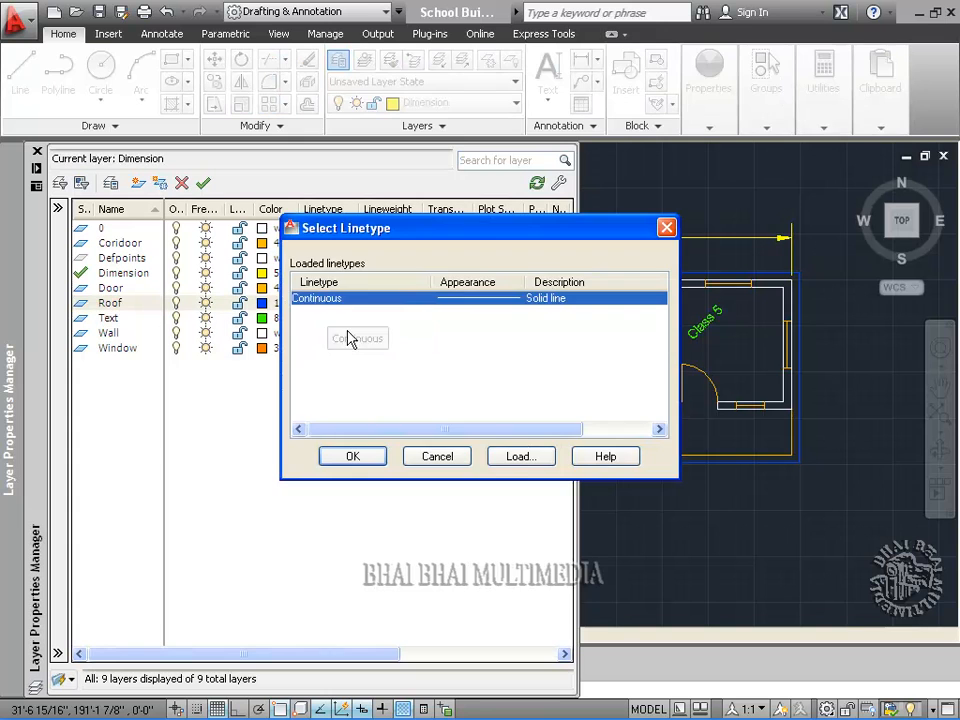
pyautogui.click(518, 458)
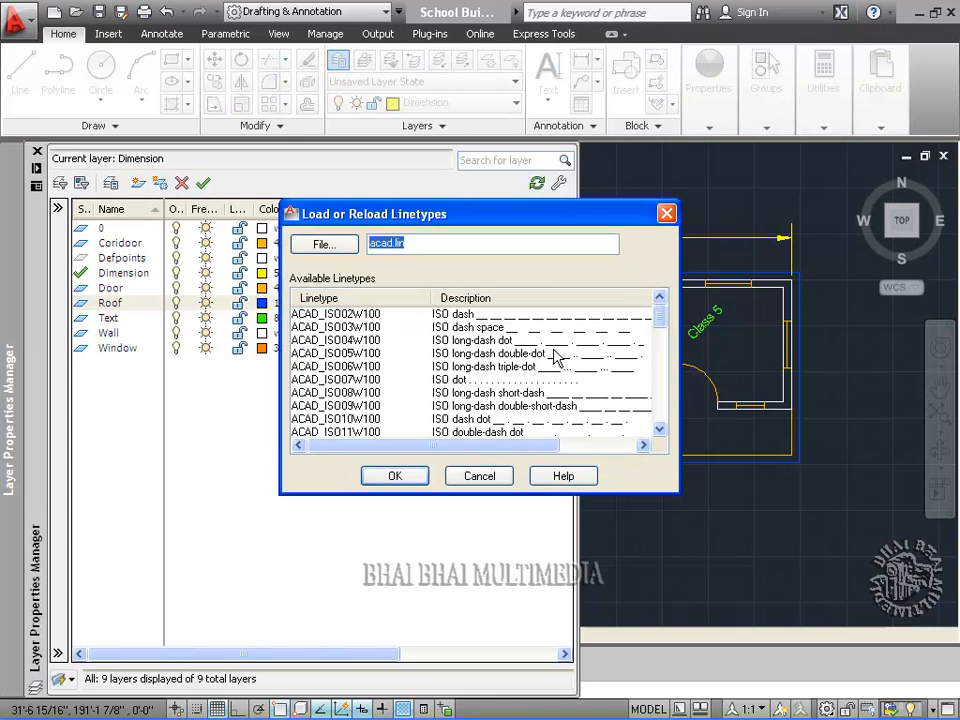
pyautogui.click(554, 318)
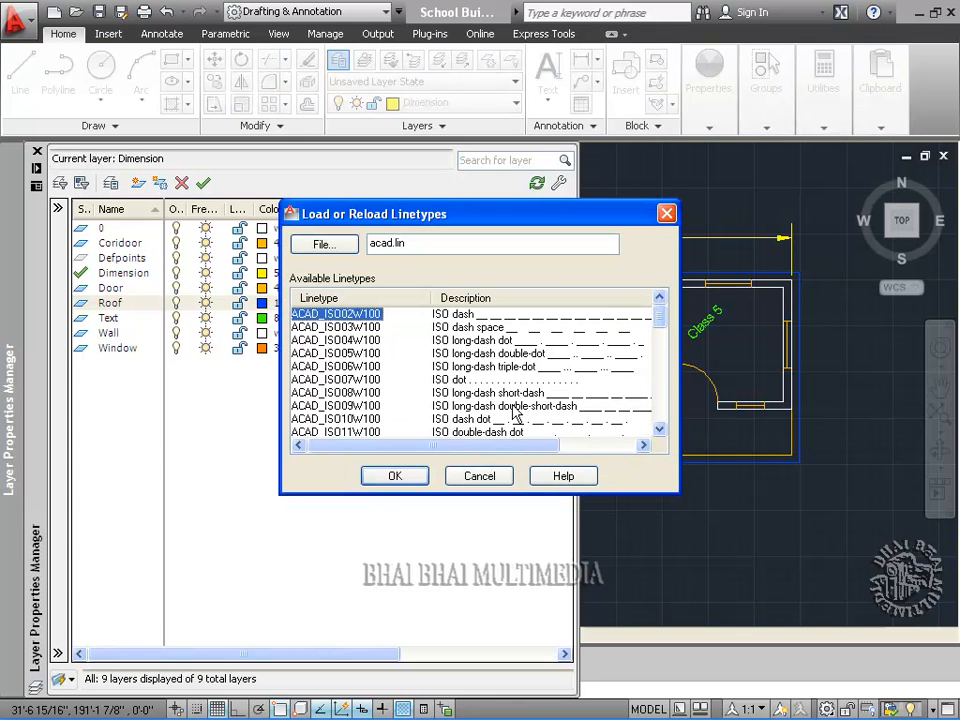
pyautogui.click(395, 476)
pyautogui.click(495, 299)
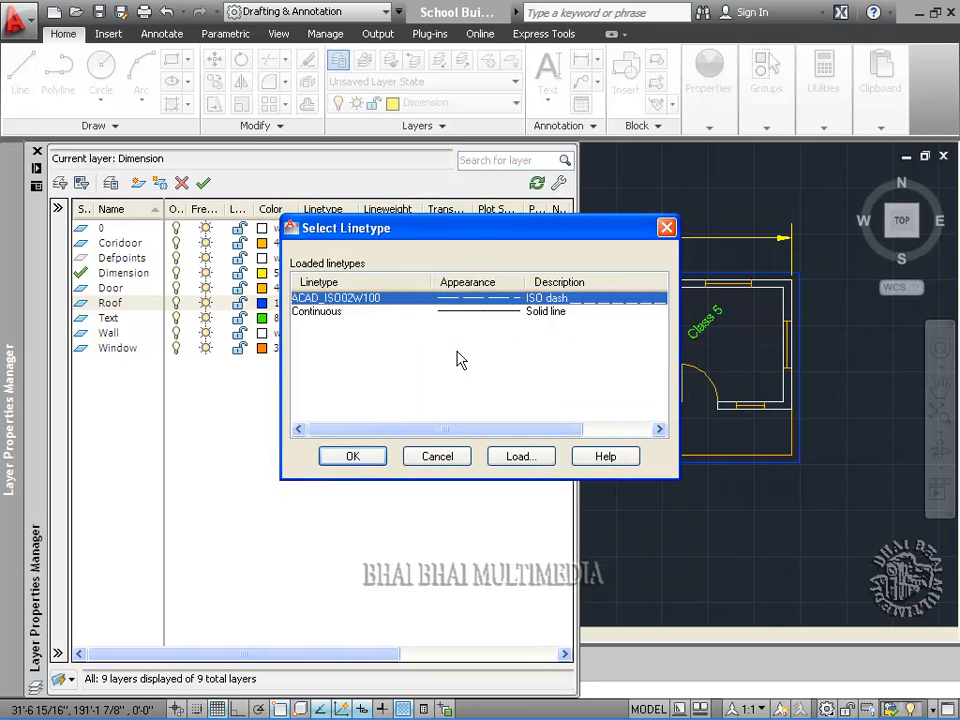
pyautogui.click(343, 466)
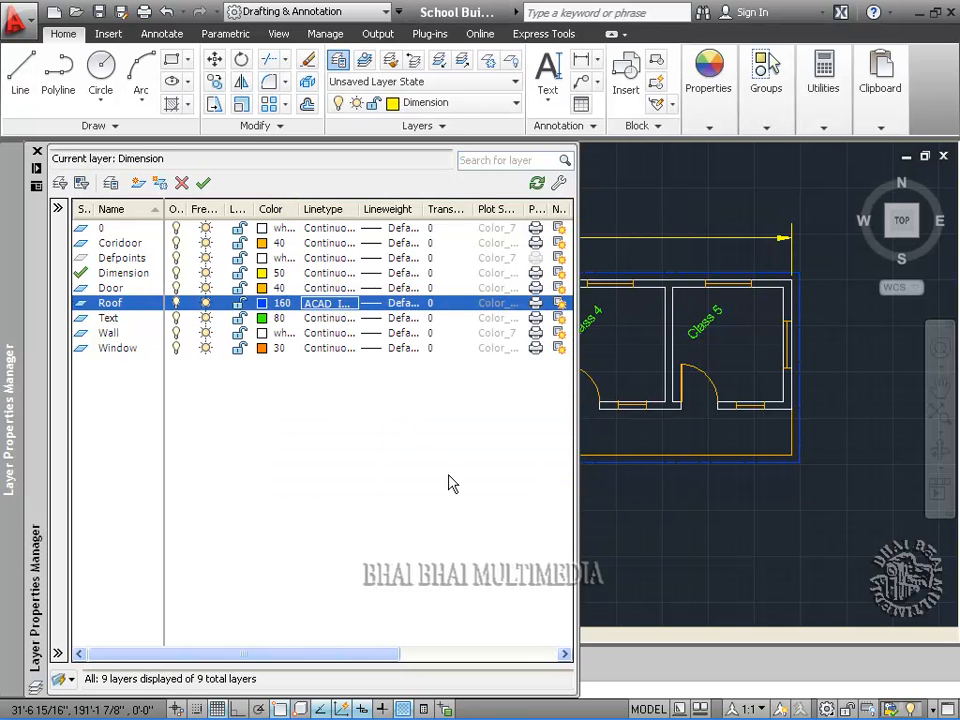
pyautogui.click(637, 541)
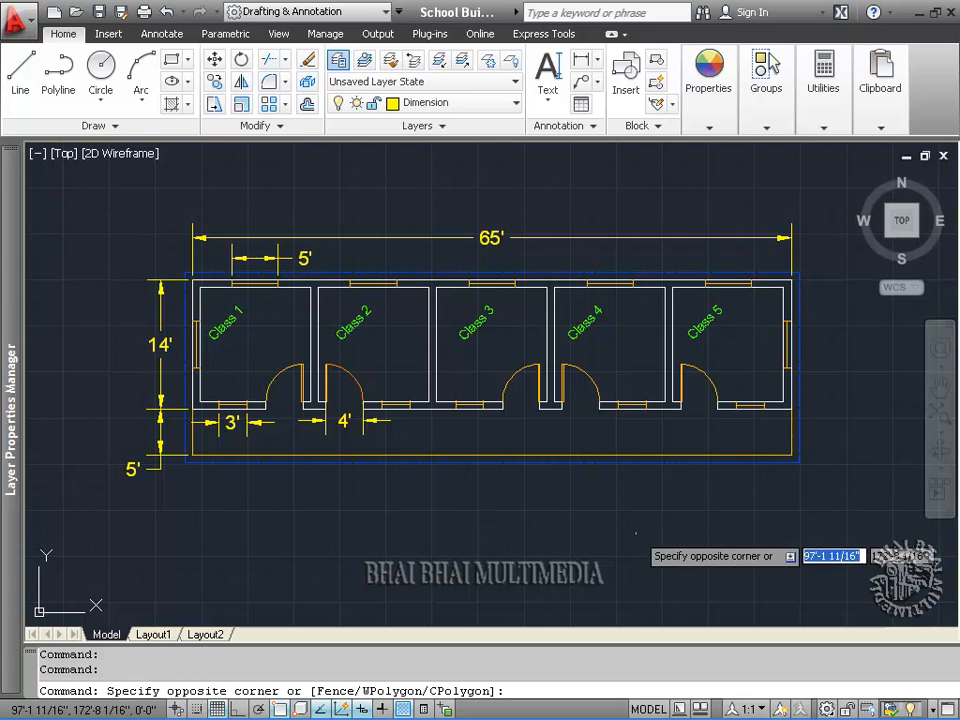
pyautogui.press('Escape')
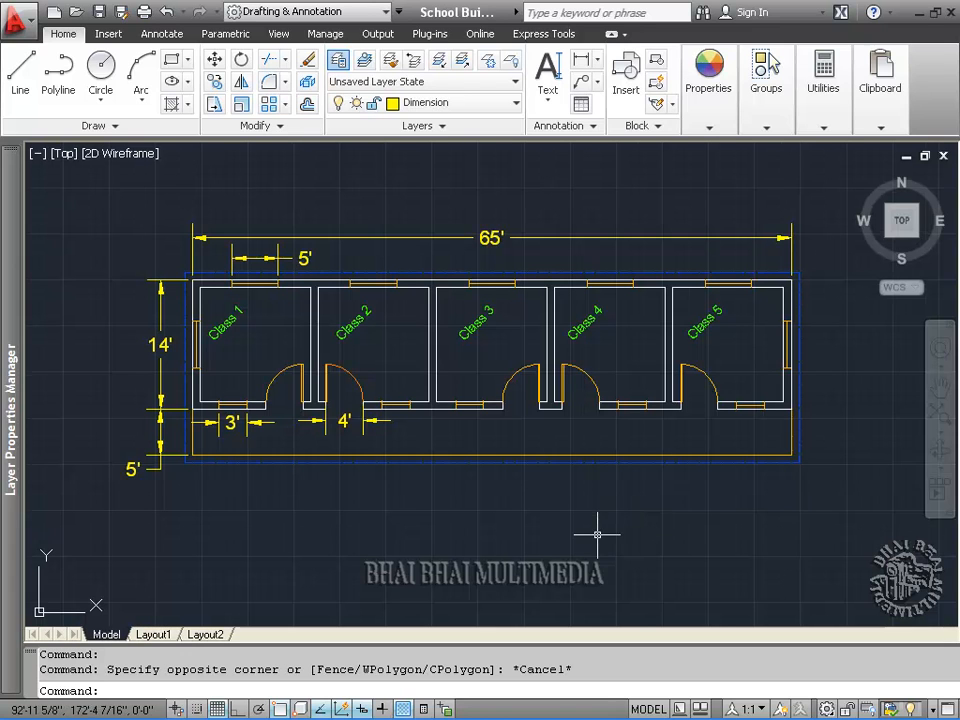
pyautogui.scroll(-2, 598, 527)
pyautogui.moveTo(600, 527); pyautogui.dragTo(555, 375, button='middle')
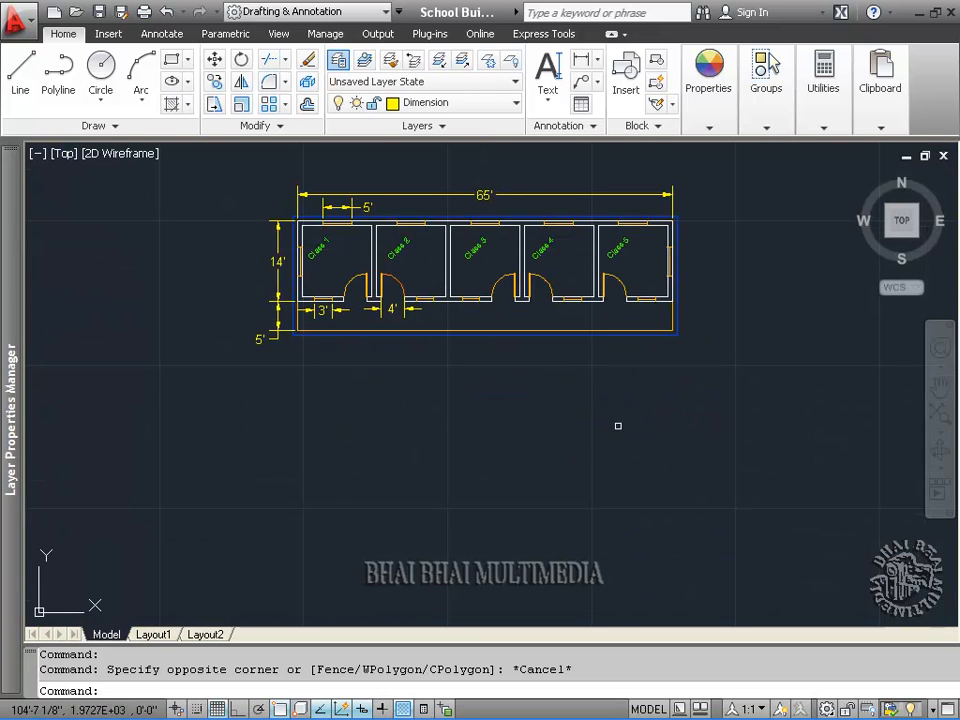
pyautogui.moveTo(669, 454); pyautogui.dragTo(654, 439, button='middle')
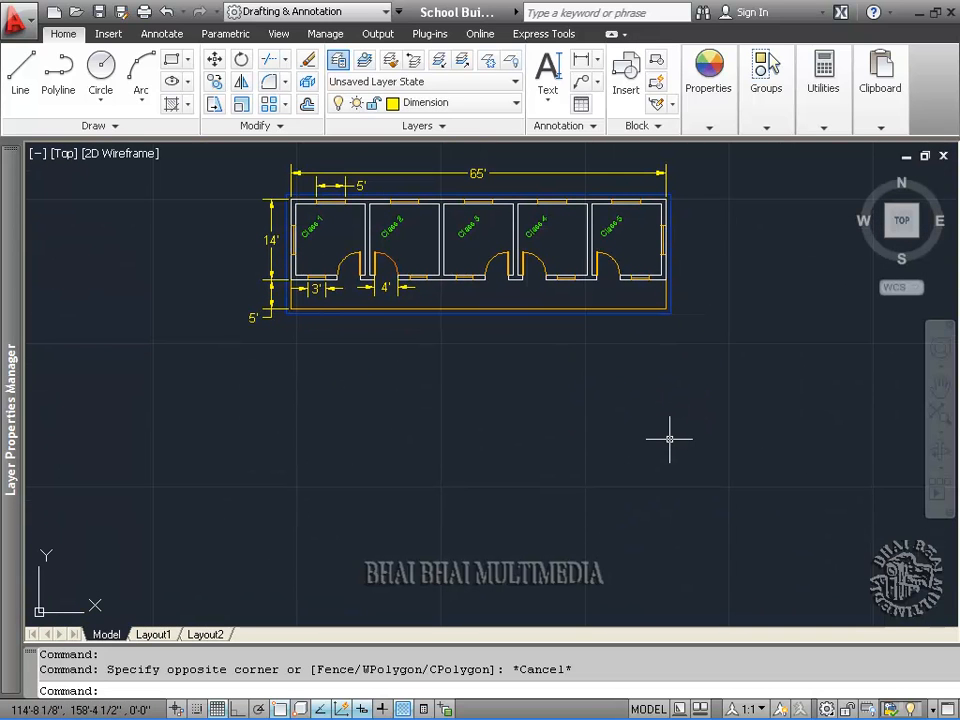